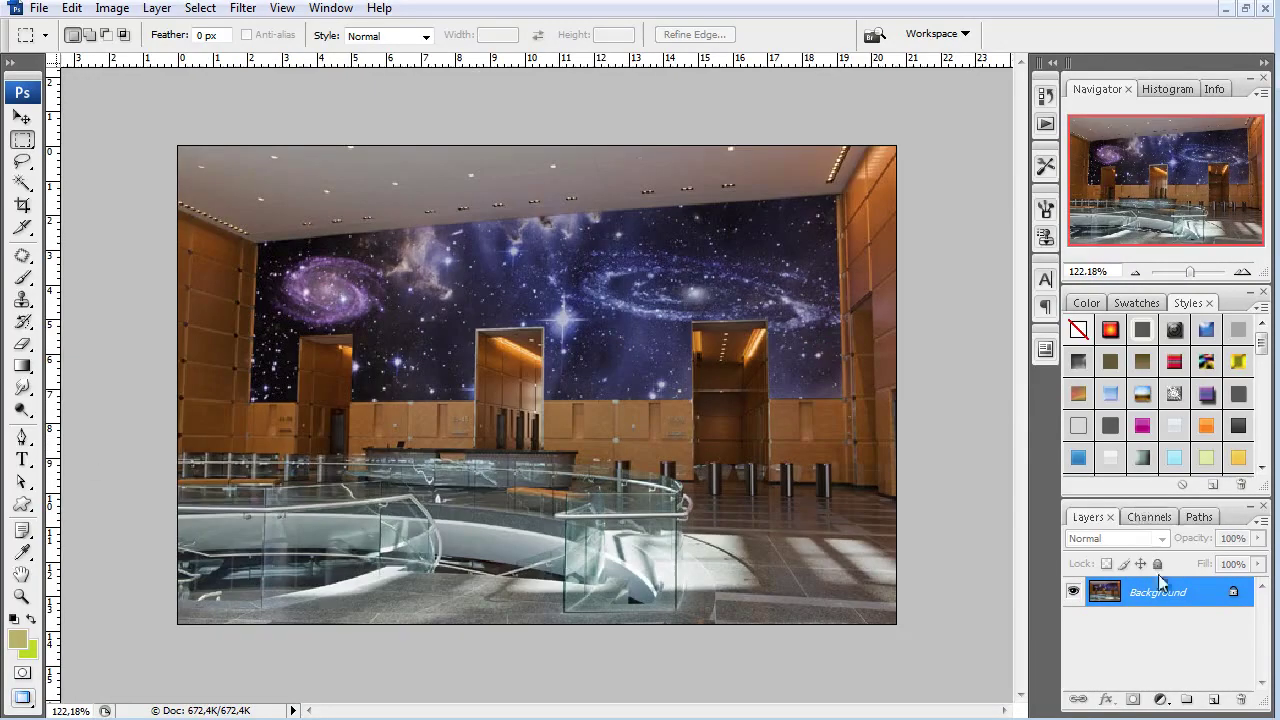
Drag Background onto New Layer to make Background copy, then switch to the snowy coast document.
{"action": "left_click_drag", "start_coordinate": [1211, 594], "coordinate": [1213, 699]}
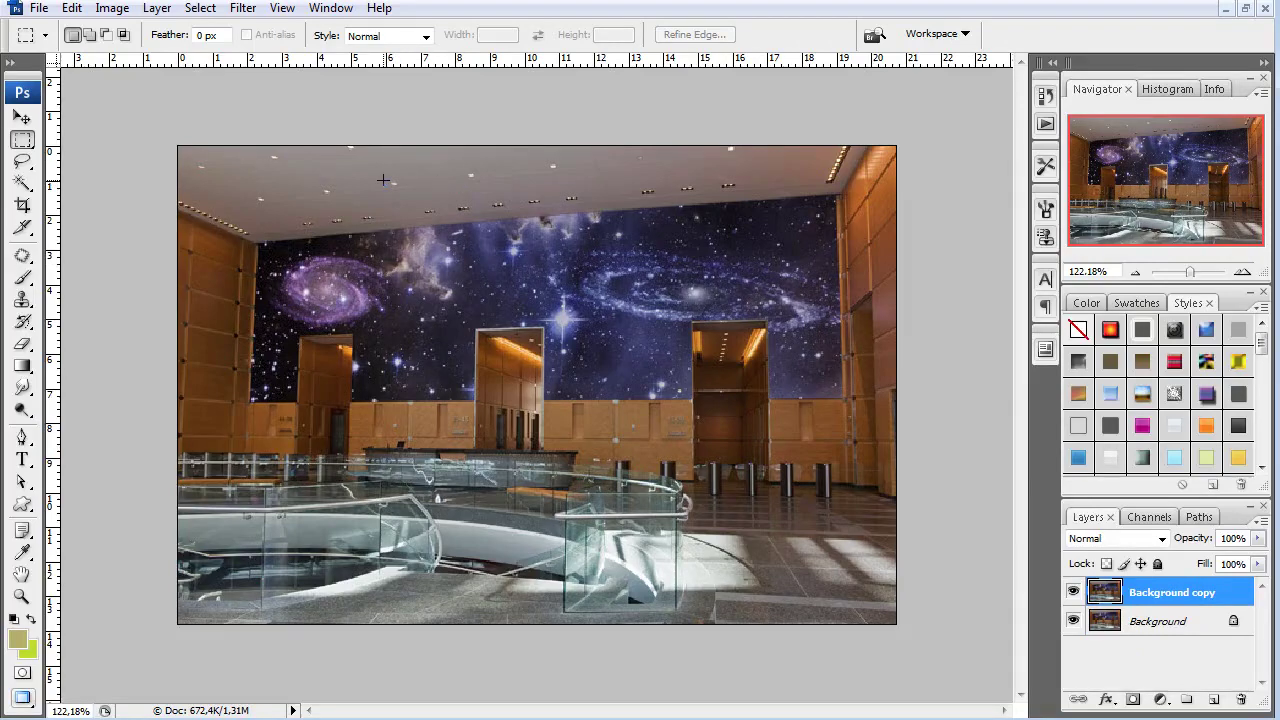
{"action": "key", "text": "ctrl+Tab"}
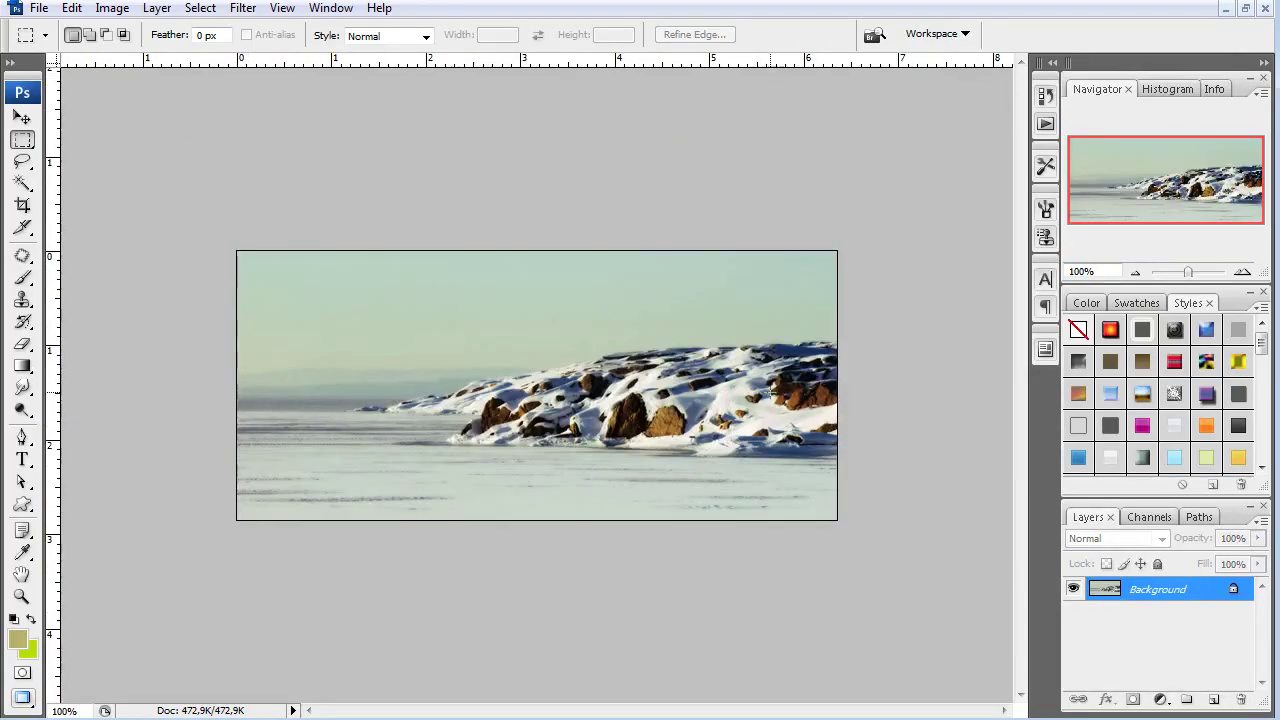
Select all of the snow image, try a rectangular marquee, then clear the selection.
{"action": "key", "text": "ctrl+a"}
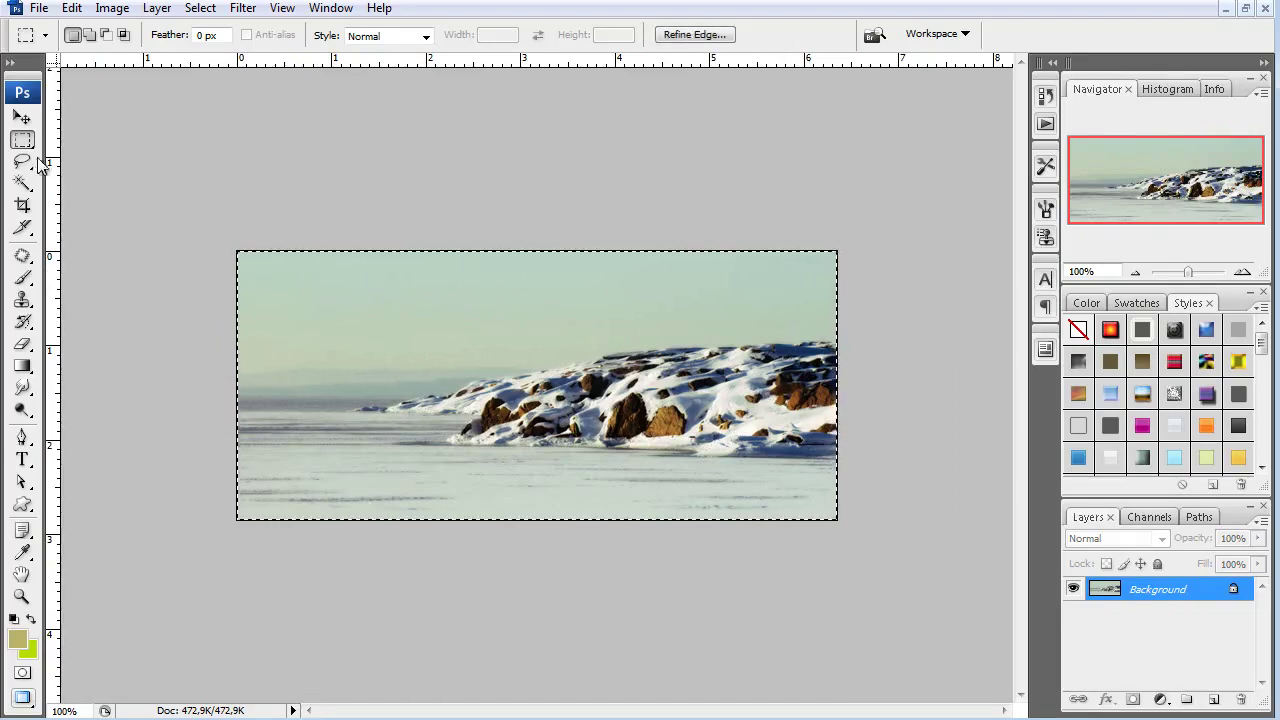
{"action": "left_click_drag", "start_coordinate": [909, 214], "coordinate": [244, 481]}
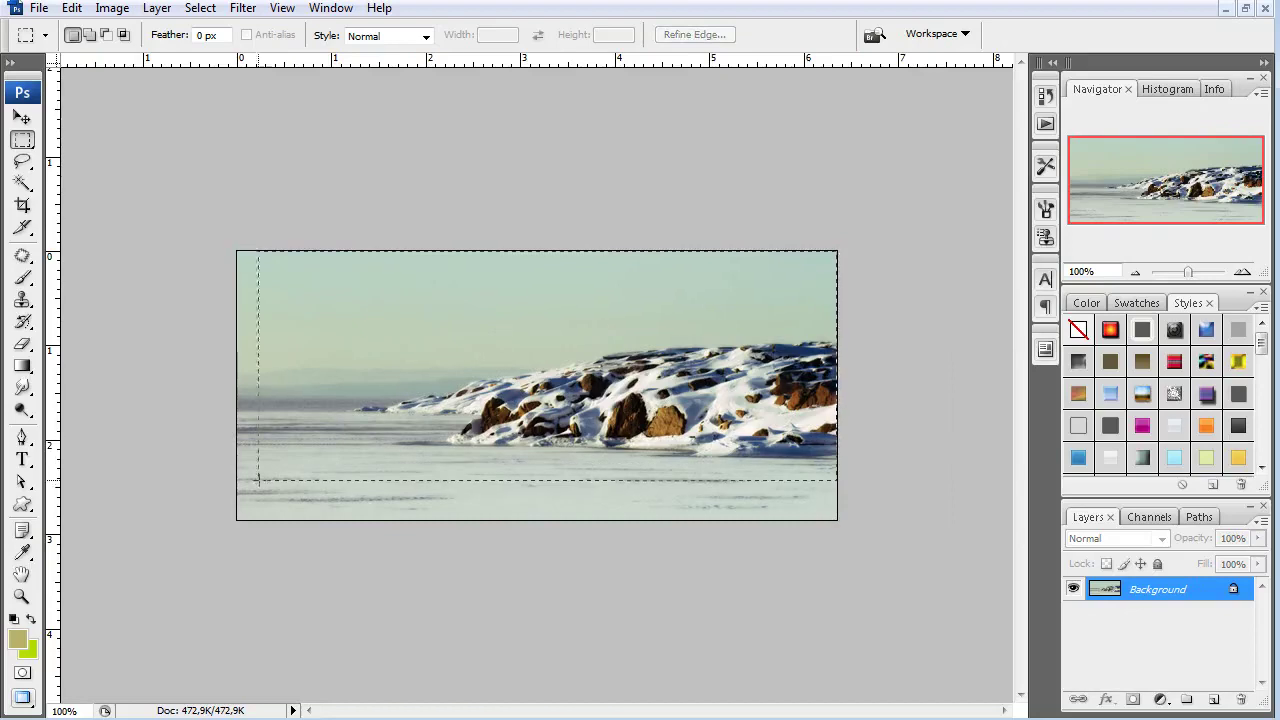
{"action": "left_click", "coordinate": [690, 393]}
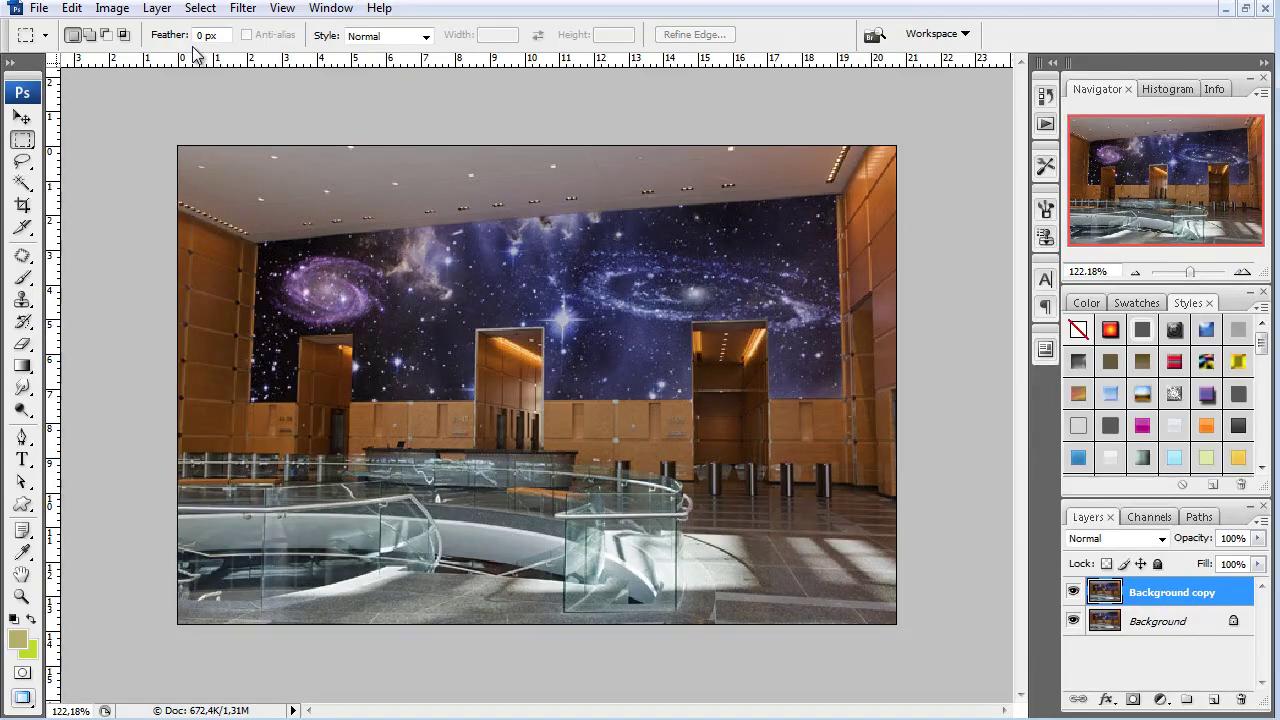
Open Filter > Vanishing Point and enlarge its window to fill the screen.
{"action": "left_click", "coordinate": [244, 9]}
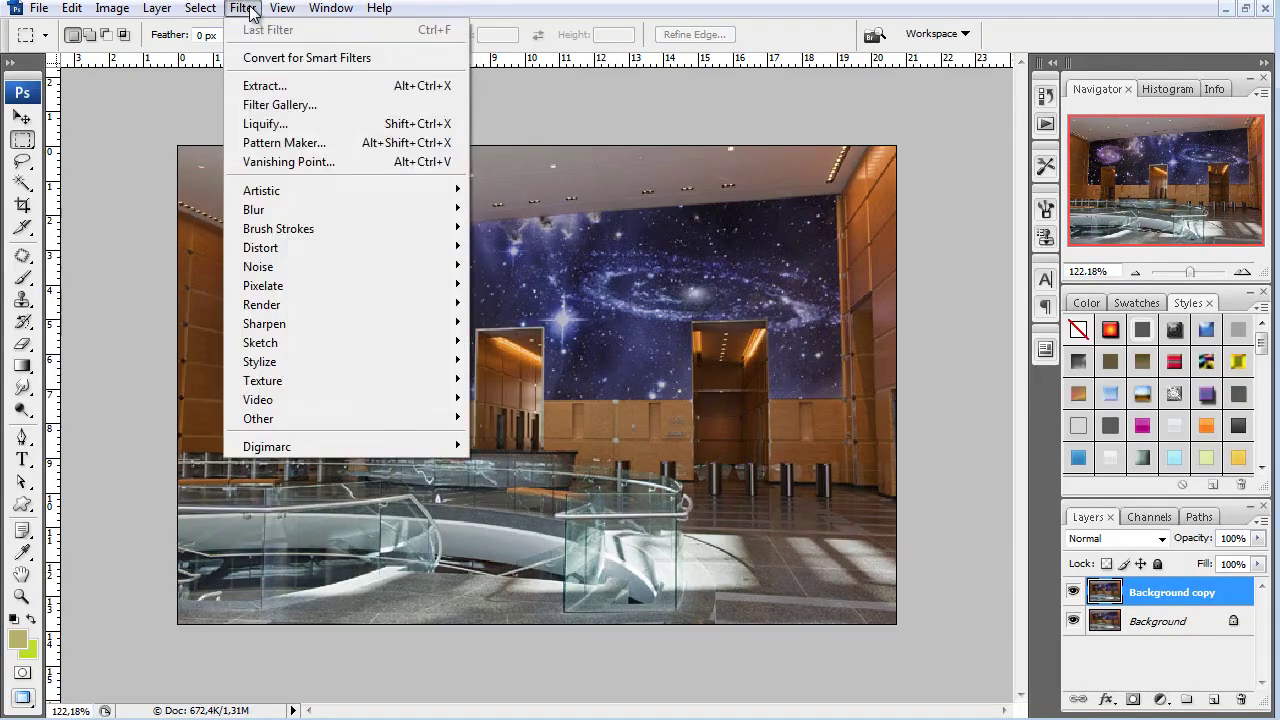
{"action": "left_click", "coordinate": [318, 159]}
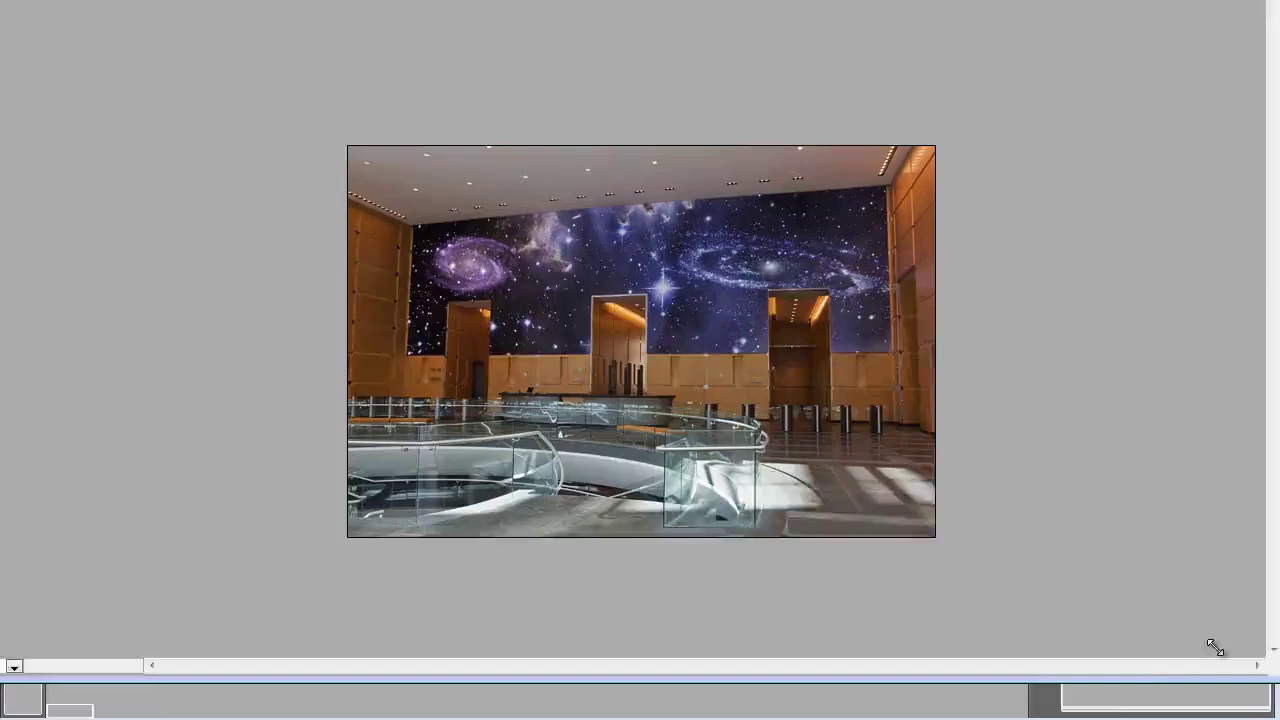
{"action": "left_click_drag", "start_coordinate": [1214, 646], "coordinate": [945, 580]}
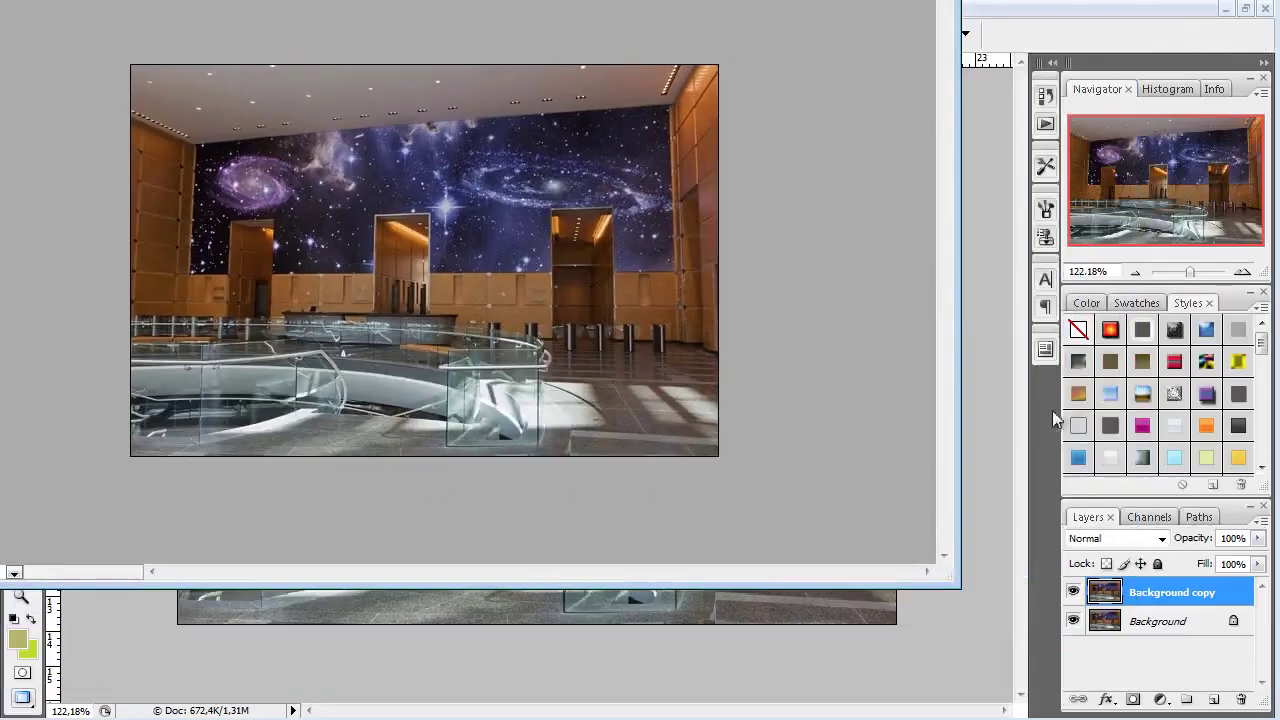
{"action": "key", "text": "ctrl+alt+v"}
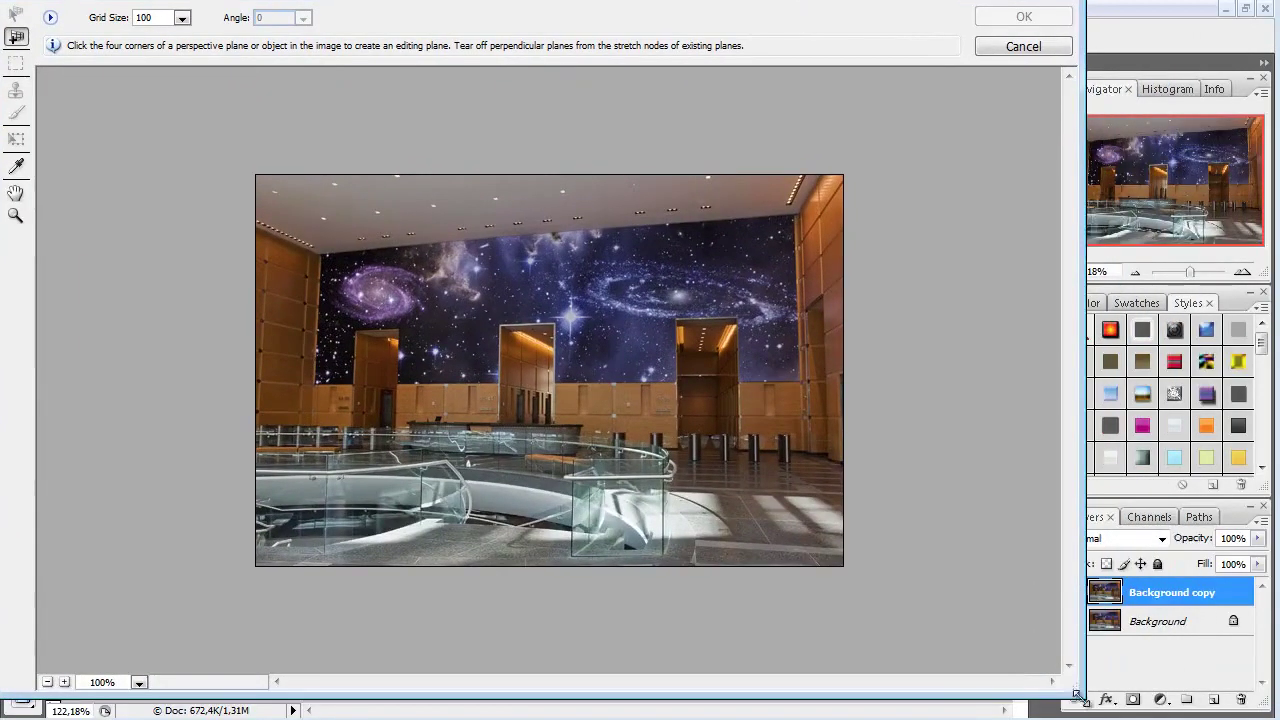
{"action": "left_click_drag", "start_coordinate": [1075, 692], "coordinate": [1279, 719]}
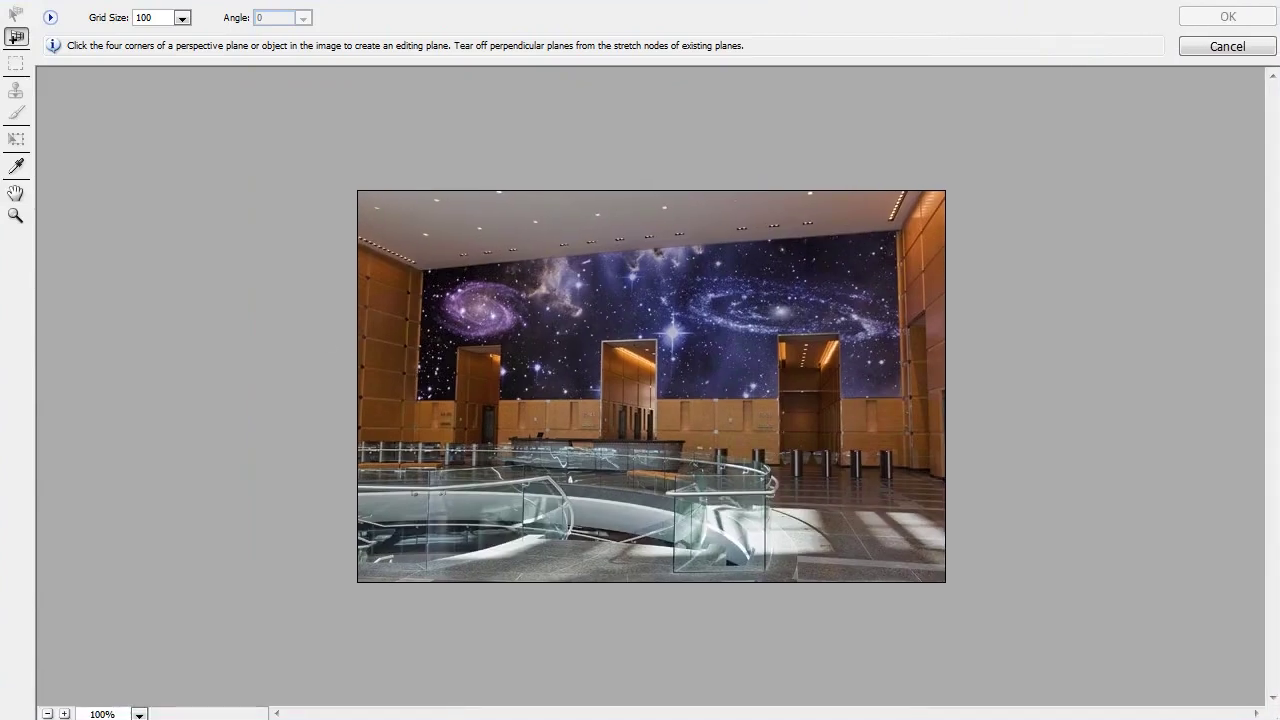
Zoom the Vanishing Point preview in on the mural wall and select the Create Plane tool.
{"action": "left_click", "coordinate": [16, 216]}
{"action": "left_click_drag", "start_coordinate": [375, 425], "coordinate": [922, 200]}
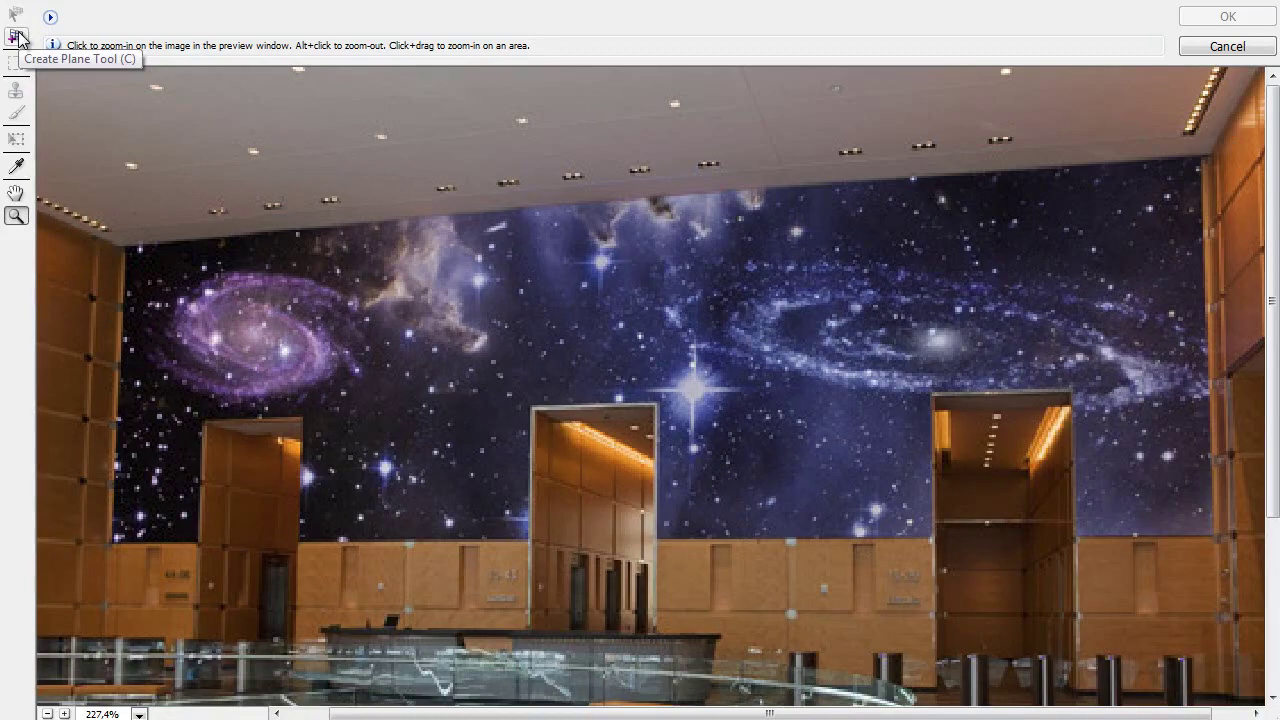
{"action": "left_click", "coordinate": [17, 38]}
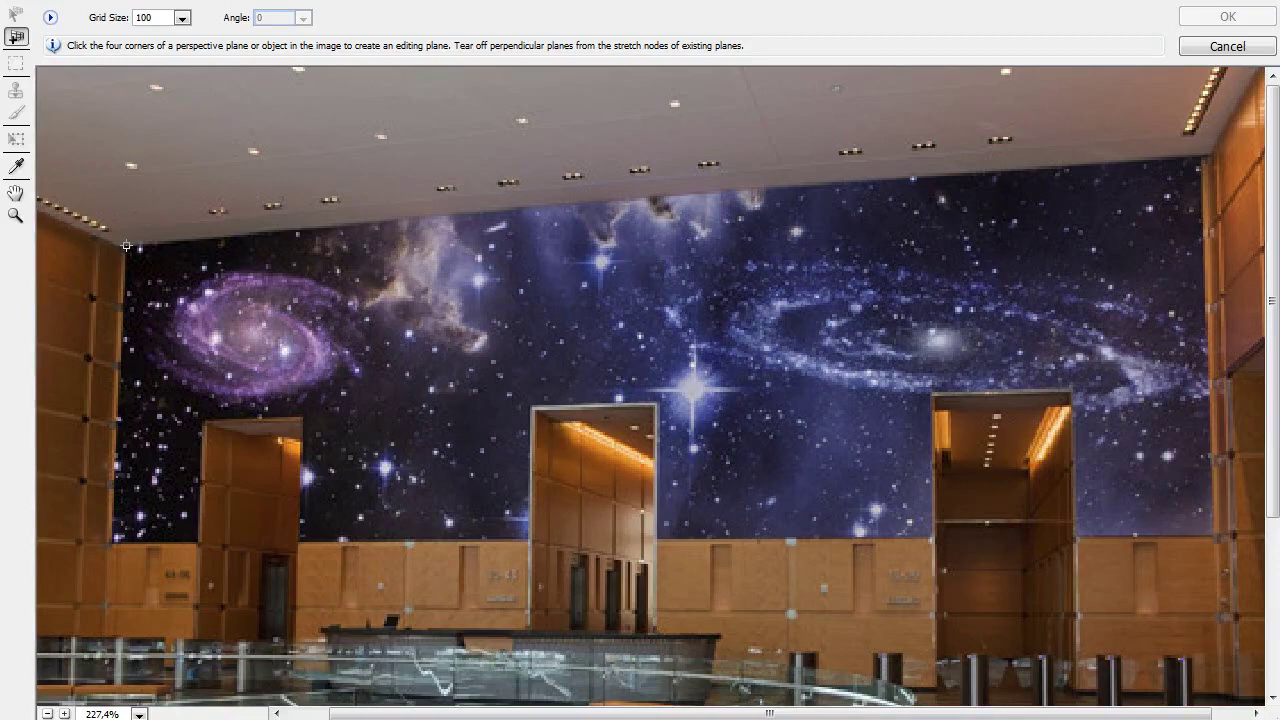
Place plane corners at the mural's top-left, bottom-left, bottom-right and top-right to form a grid.
{"action": "left_click", "coordinate": [127, 245]}
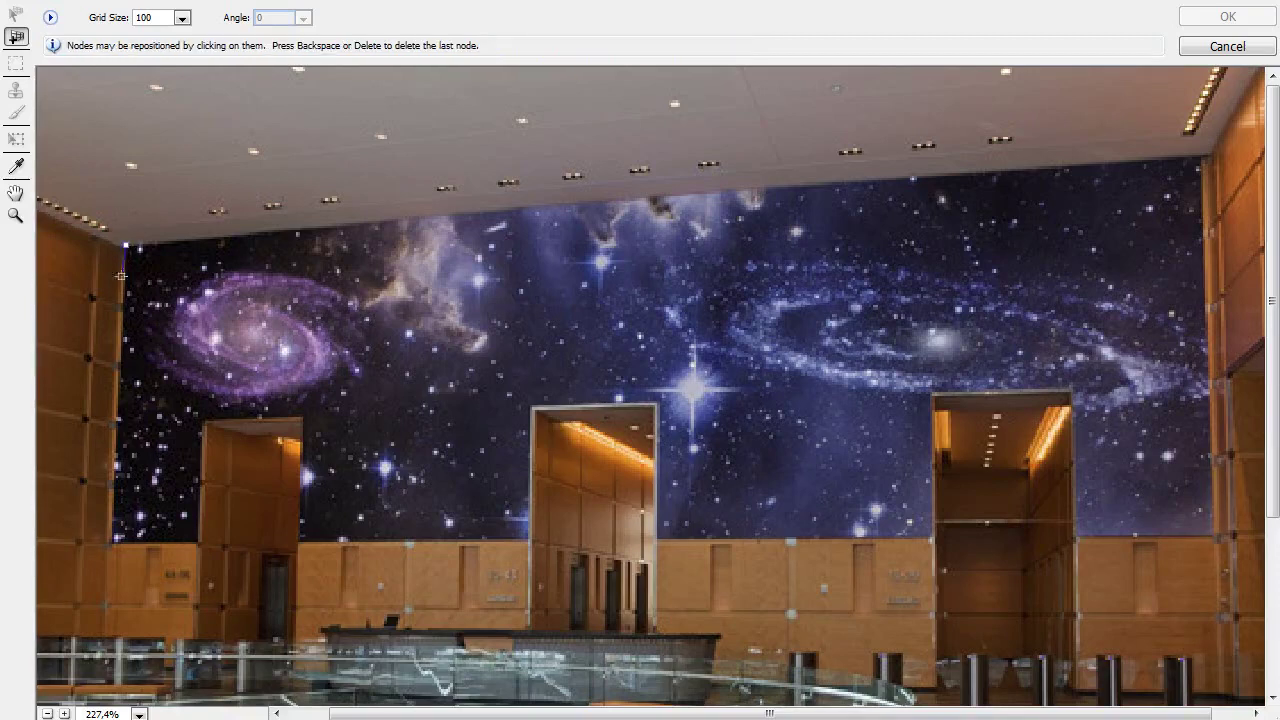
{"action": "left_click", "coordinate": [111, 541]}
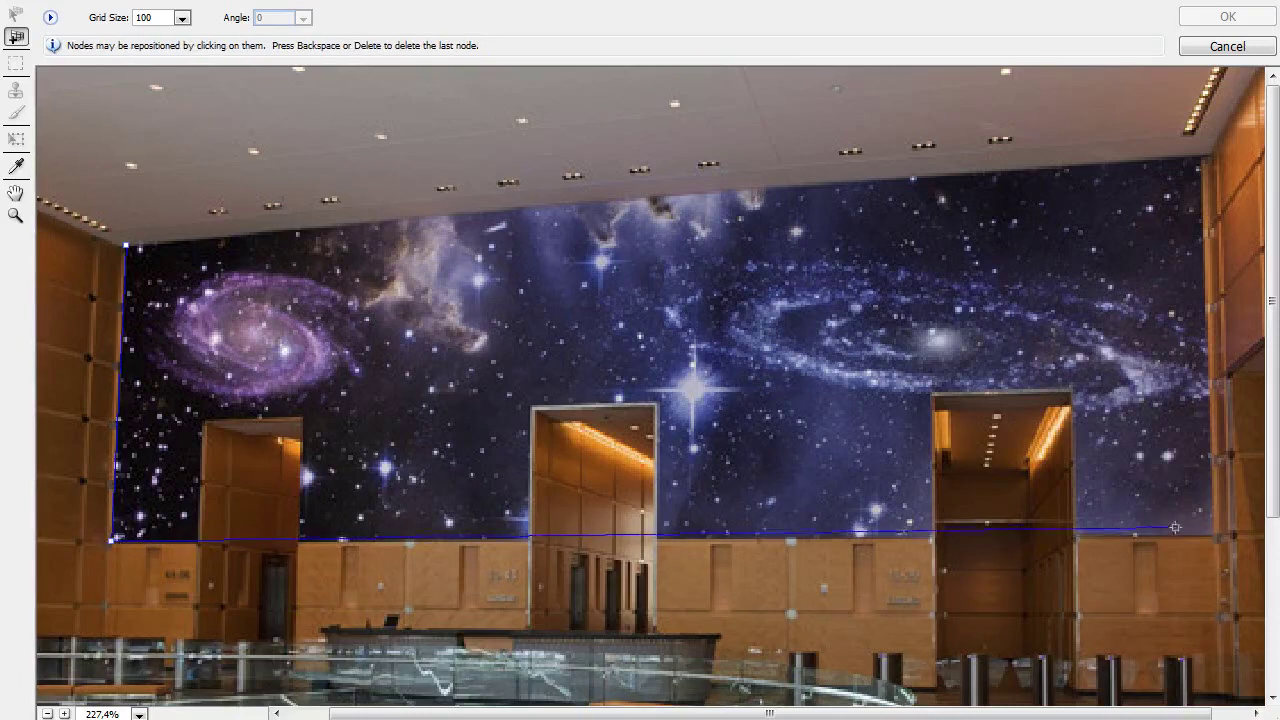
{"action": "left_click", "coordinate": [1213, 536]}
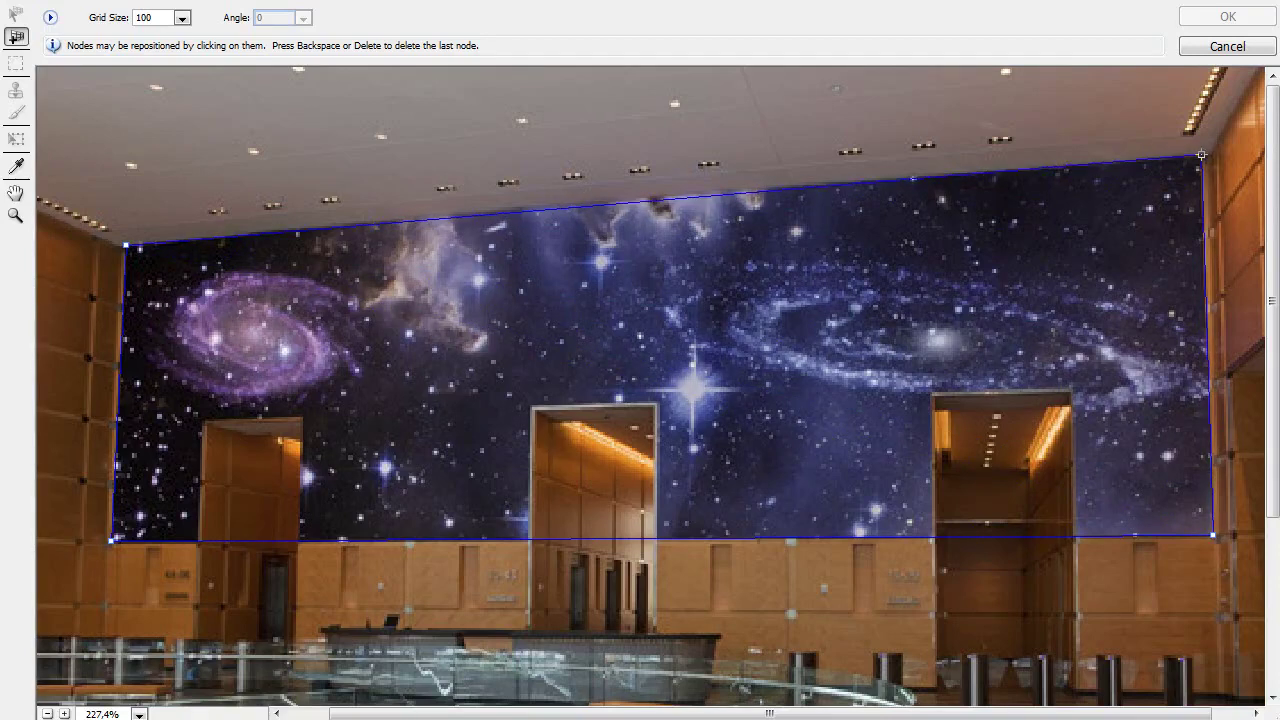
{"action": "left_click", "coordinate": [1201, 154]}
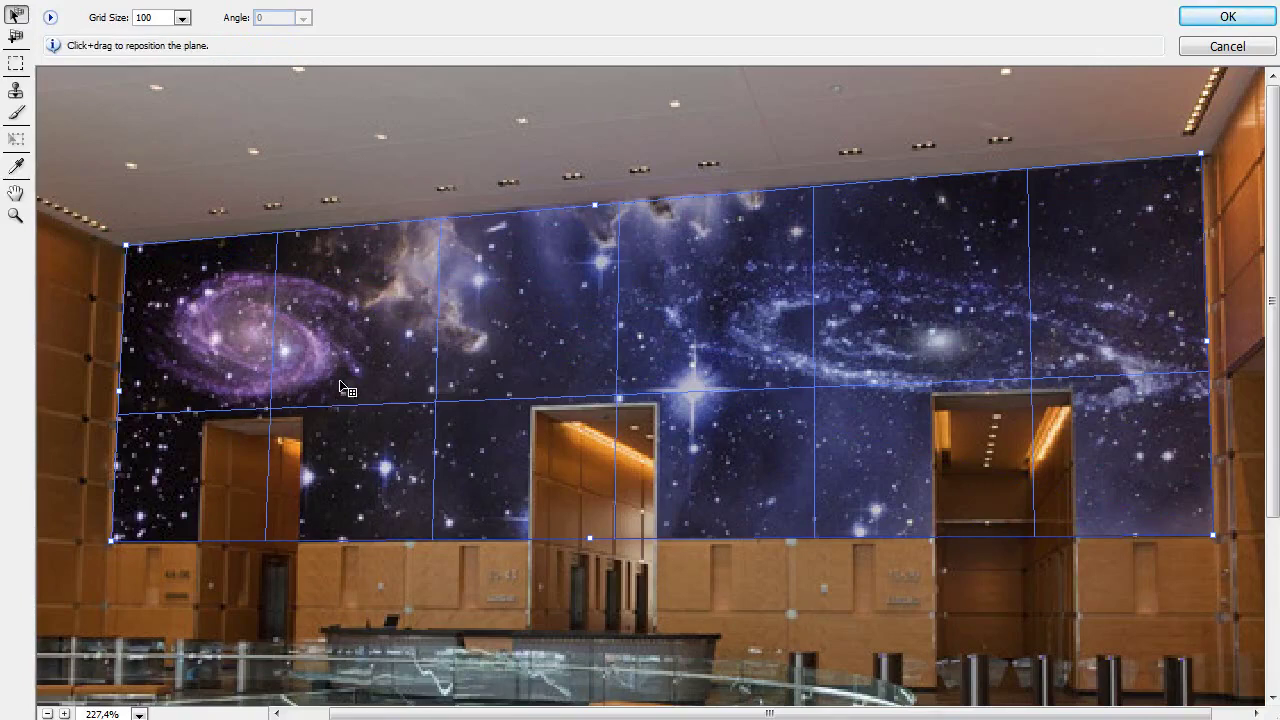
Paste the snowy shoreline into Vanishing Point, drag it into the wall plane, and apply.
{"action": "key", "text": "ctrl+v"}
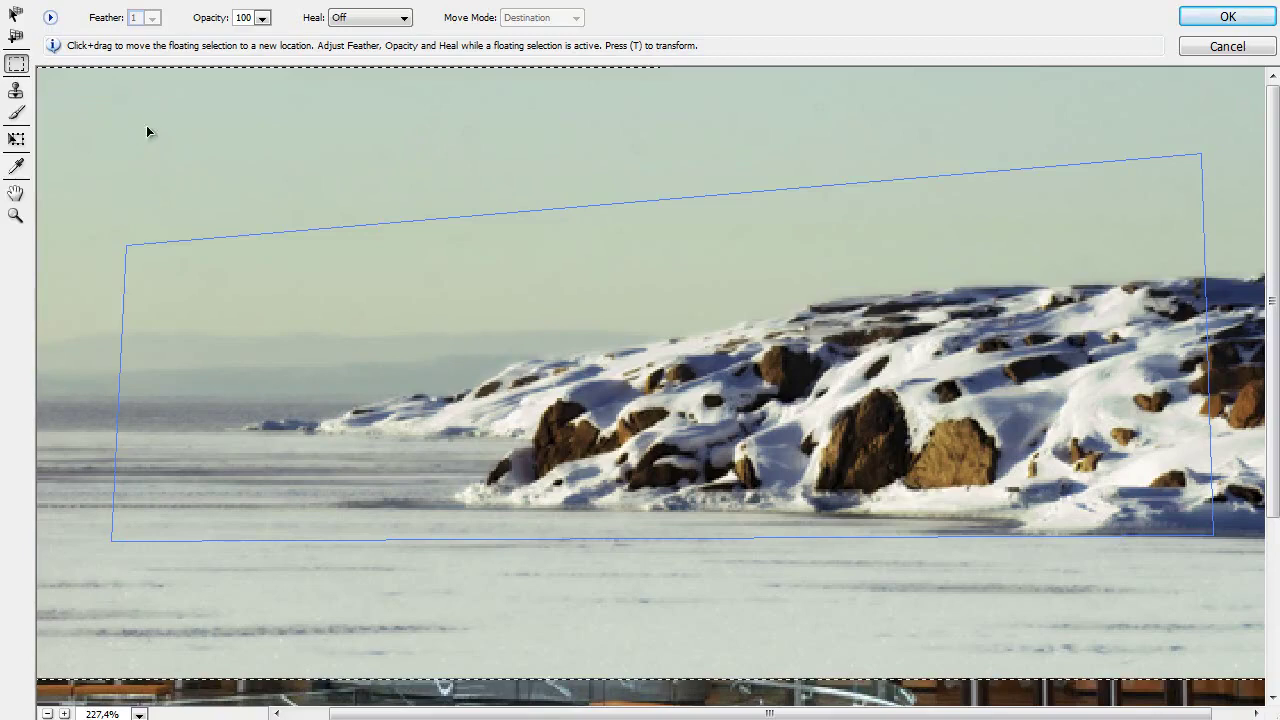
{"action": "mouse_move", "coordinate": [146, 116]}
{"action": "left_mouse_down"}
{"action": "mouse_move", "coordinate": [212, 123]}
{"action": "mouse_move", "coordinate": [156, 125]}
{"action": "mouse_move", "coordinate": [144, 230]}
{"action": "left_mouse_up"}
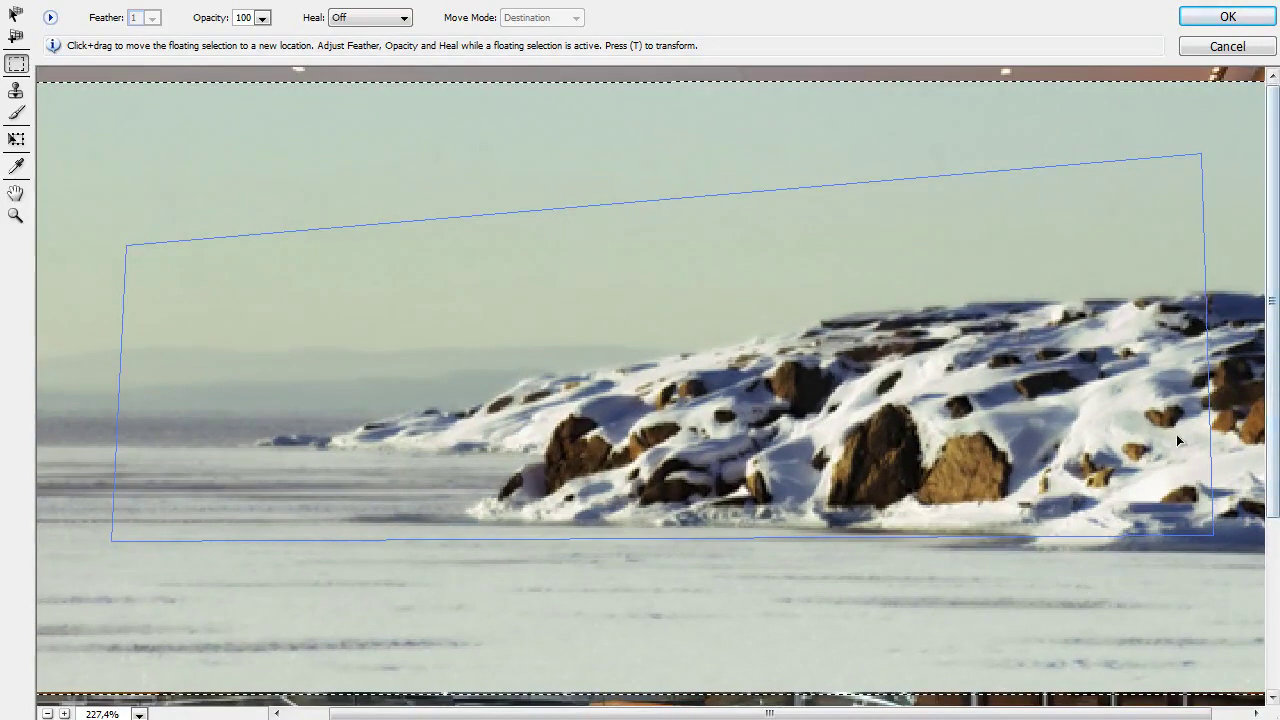
{"action": "mouse_move", "coordinate": [86, 140]}
{"action": "left_mouse_down"}
{"action": "mouse_move", "coordinate": [236, 259]}
{"action": "mouse_move", "coordinate": [214, 257]}
{"action": "mouse_move", "coordinate": [640, 446]}
{"action": "mouse_move", "coordinate": [763, 454]}
{"action": "mouse_move", "coordinate": [752, 371]}
{"action": "mouse_move", "coordinate": [716, 392]}
{"action": "left_mouse_up"}
{"action": "key", "text": "Return"}
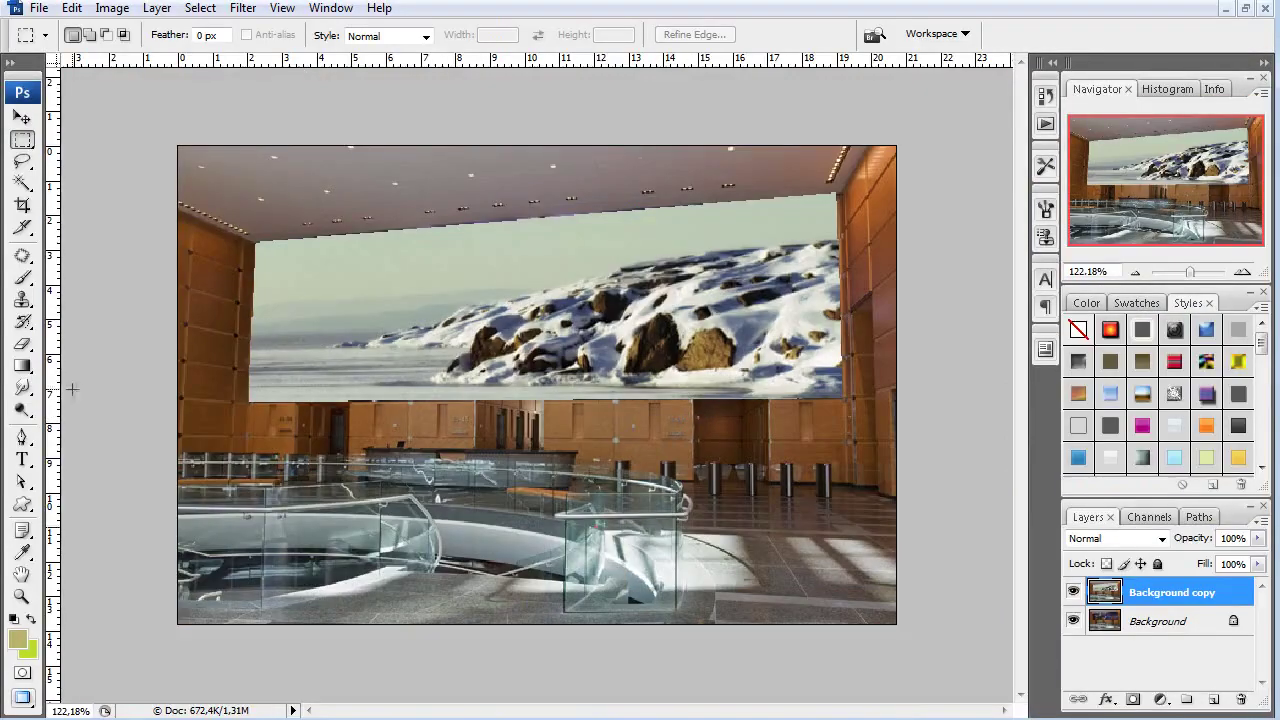
{"action": "left_click", "coordinate": [22, 596]}
{"action": "left_click_drag", "start_coordinate": [237, 266], "coordinate": [397, 178]}
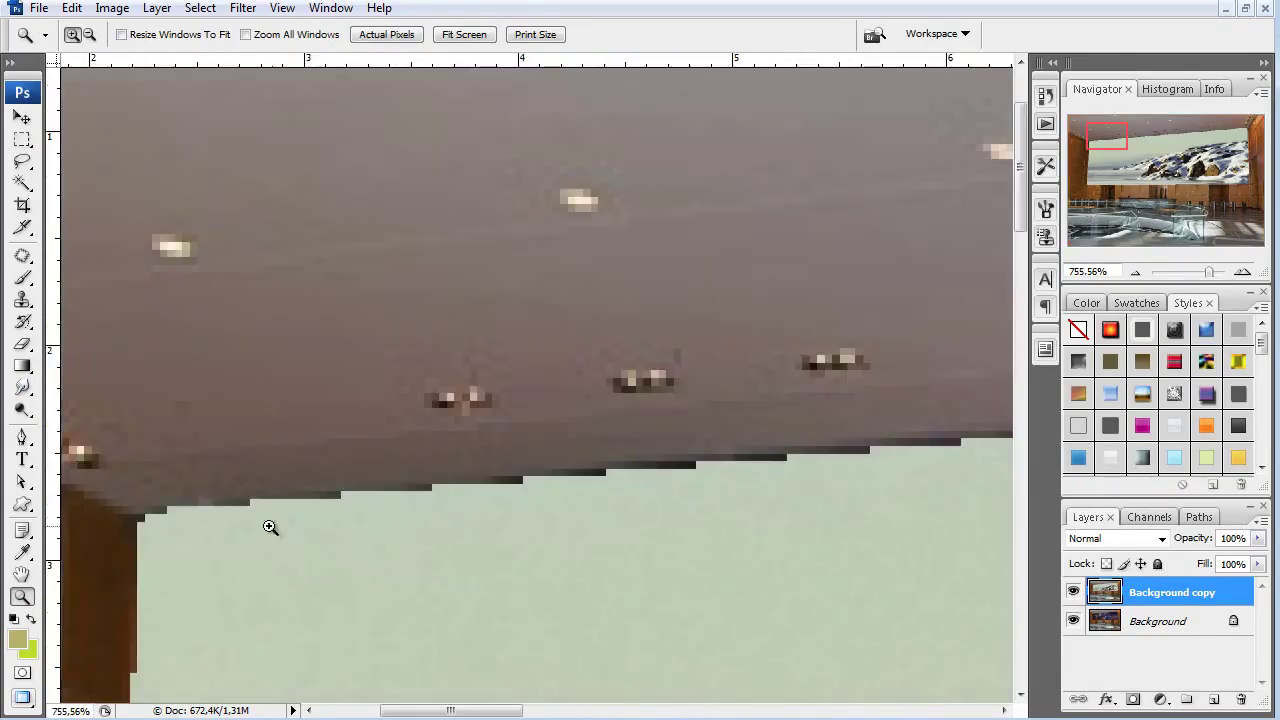
{"action": "scroll", "coordinate": [454, 451], "scroll_direction": "down", "scroll_amount": 3}
{"action": "scroll", "coordinate": [452, 453], "scroll_direction": "down", "scroll_amount": 3}
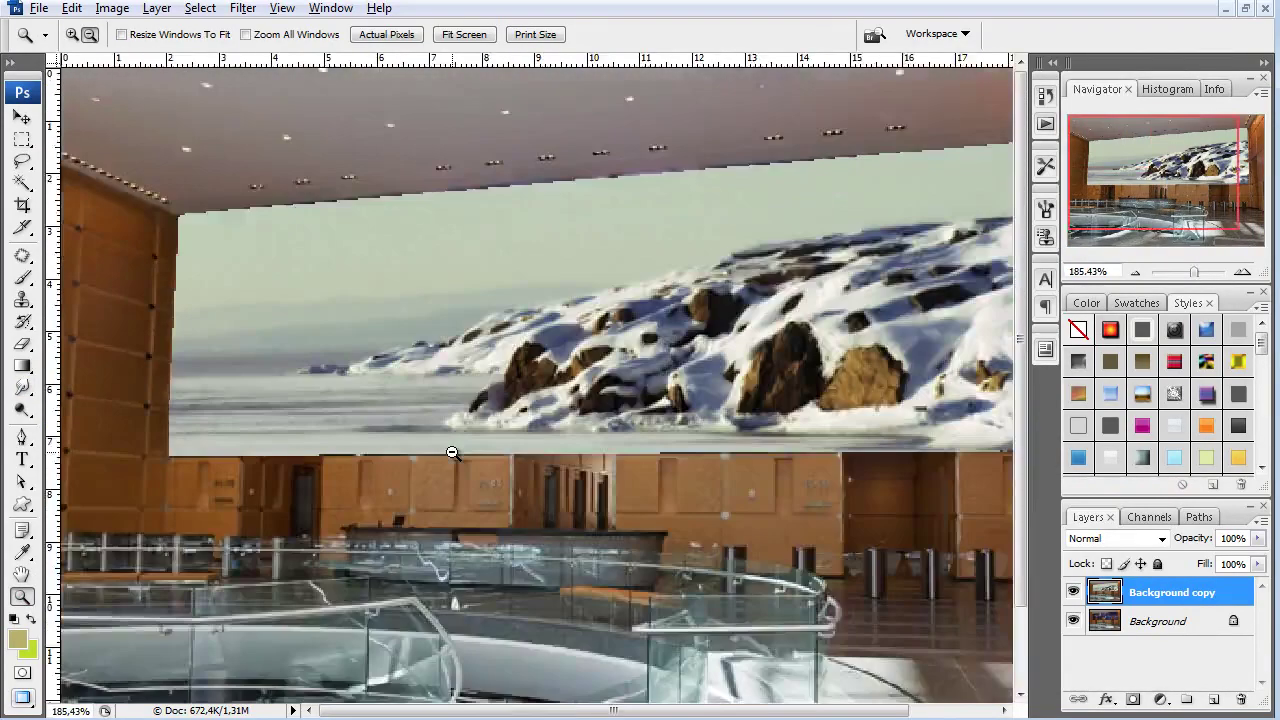
{"action": "scroll", "coordinate": [452, 453], "scroll_direction": "up", "scroll_amount": 2}
{"action": "scroll", "coordinate": [350, 440], "scroll_direction": "up", "scroll_amount": 2}
{"action": "scroll", "coordinate": [257, 423], "scroll_direction": "up", "scroll_amount": 2}
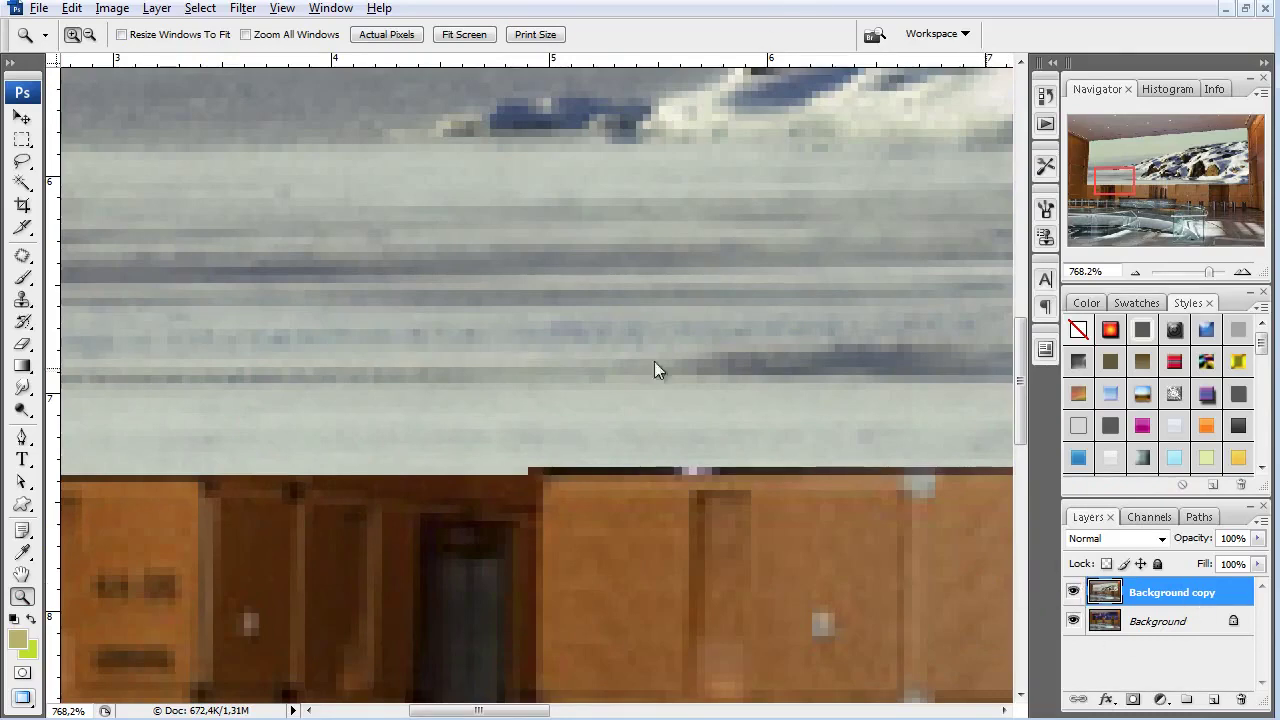
{"action": "left_click", "coordinate": [570, 395], "text": "alt"}
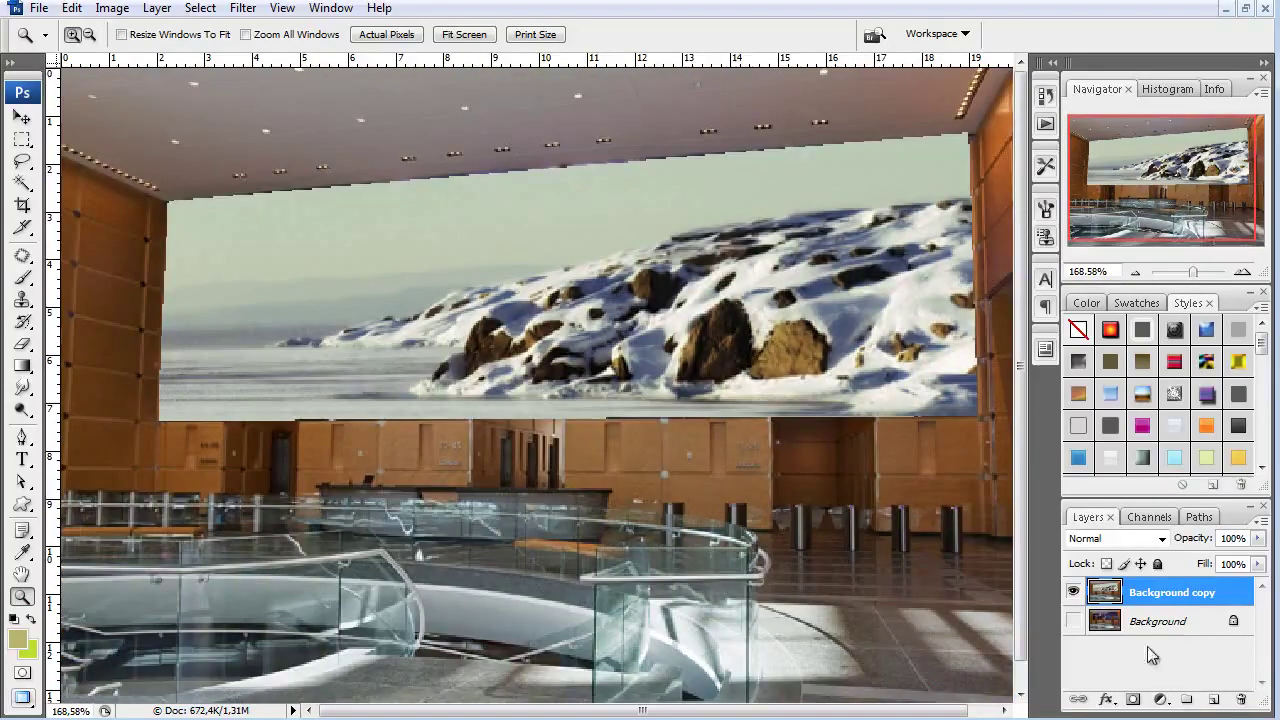
{"action": "left_click", "coordinate": [1073, 591]}
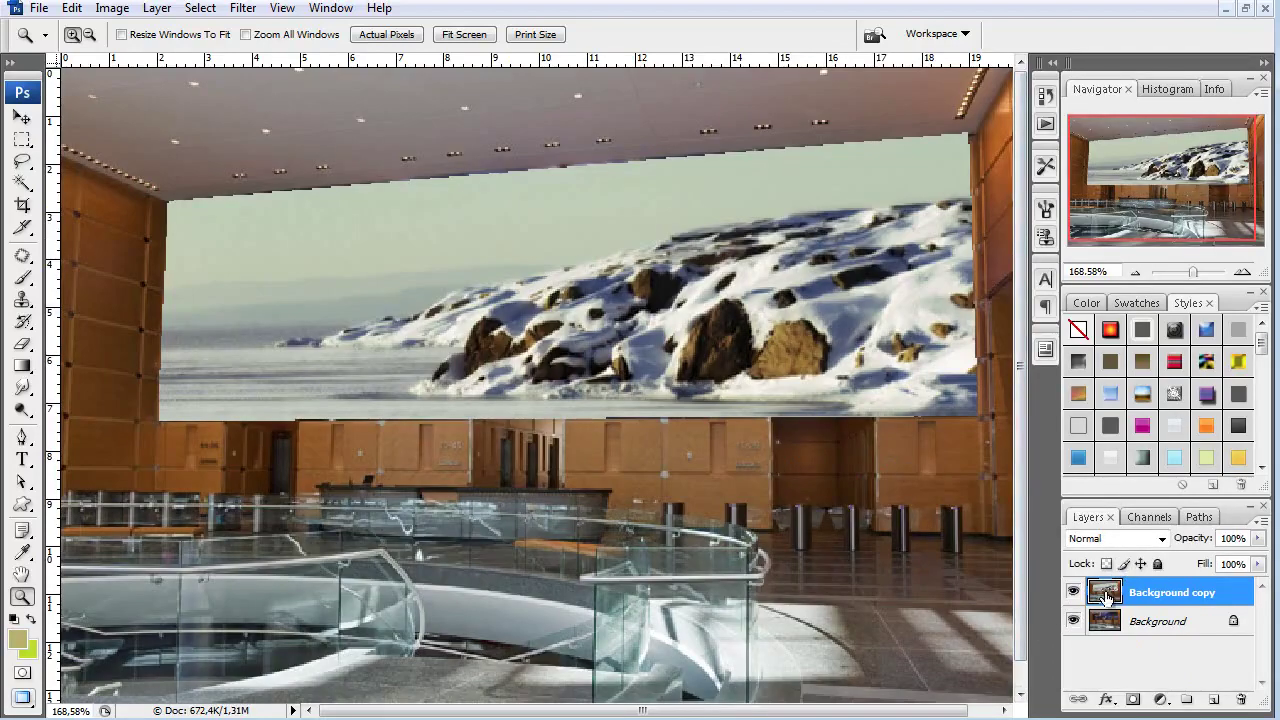
Fade the shoreline layer to about 27% opacity, zoom into the right door, and choose Polygonal Lasso.
{"action": "left_click", "coordinate": [1259, 543]}
{"action": "left_click_drag", "start_coordinate": [1252, 563], "coordinate": [1186, 563]}
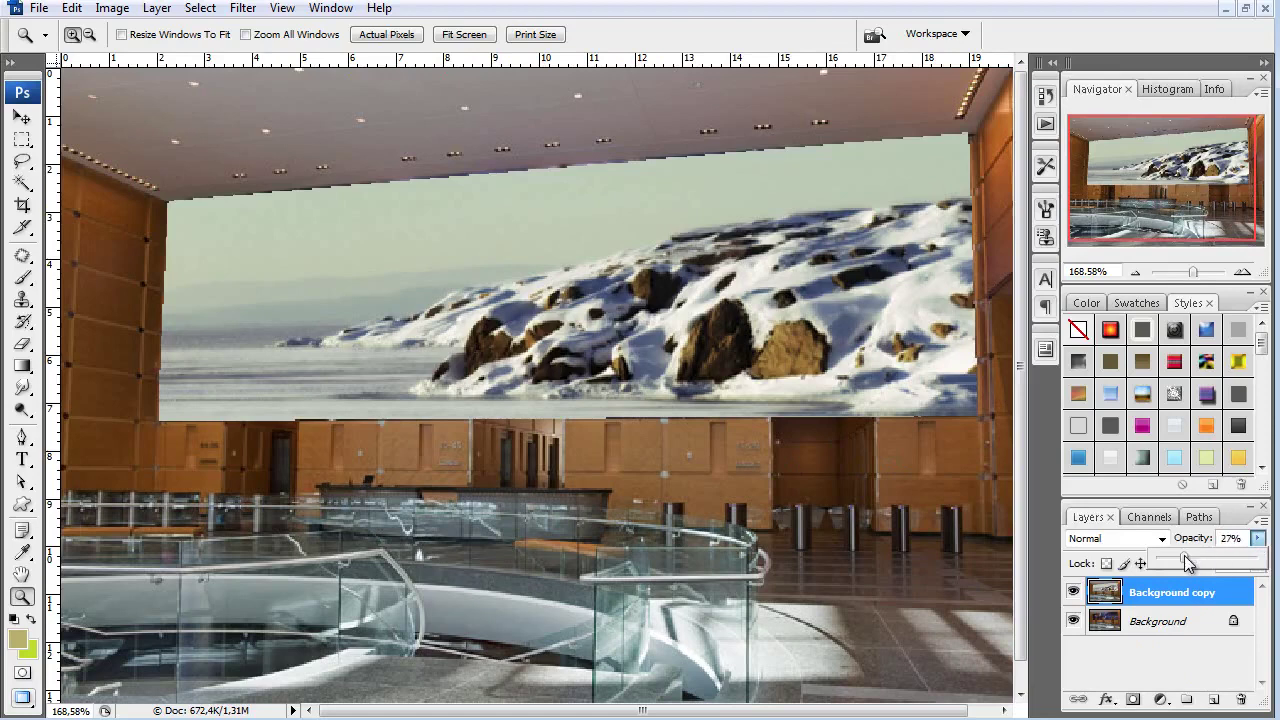
{"action": "left_click", "coordinate": [814, 374]}
{"action": "left_click", "coordinate": [908, 343]}
{"action": "left_click", "coordinate": [25, 140]}
{"action": "left_click", "coordinate": [22, 161]}
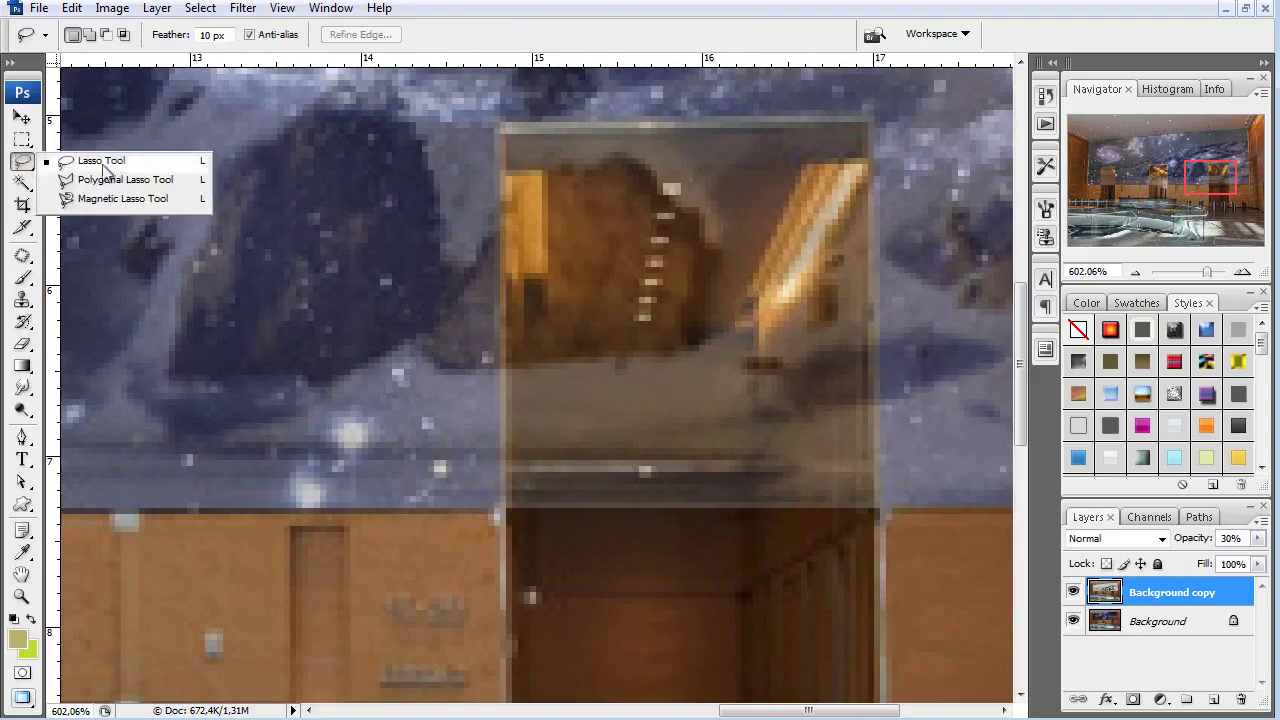
{"action": "left_click", "coordinate": [128, 182]}
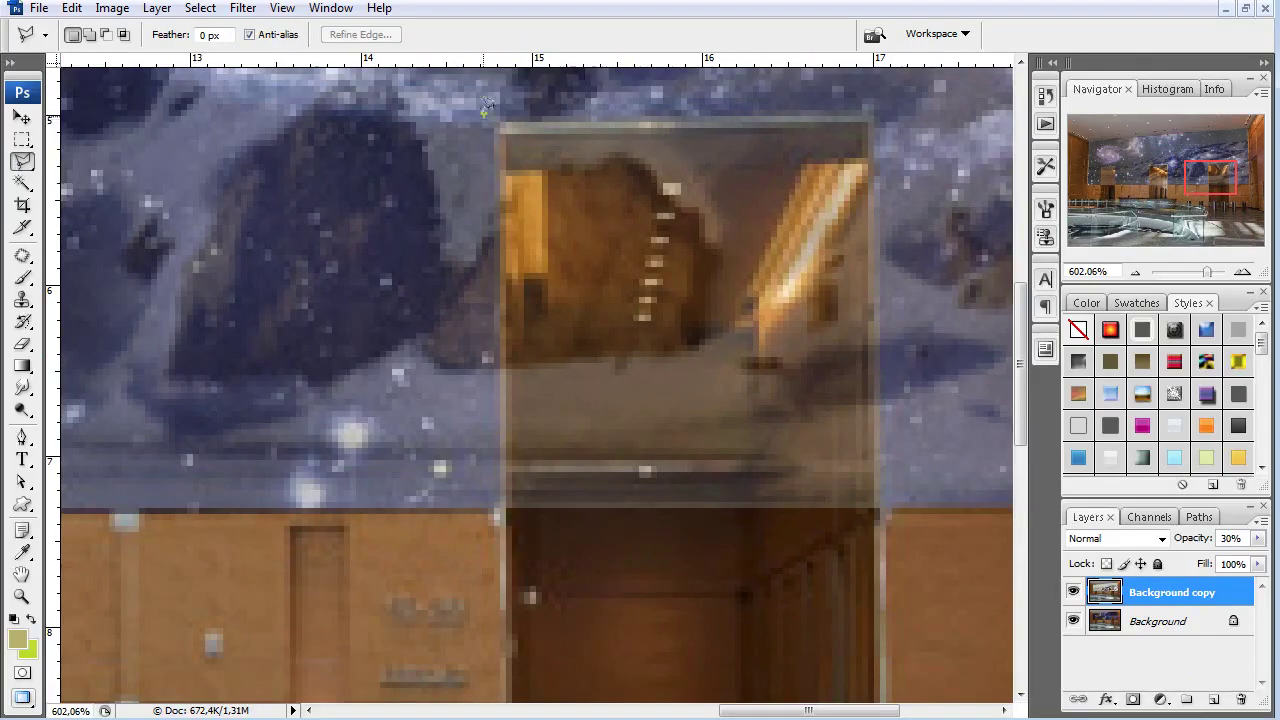
Outline the right-hand door with the Polygonal Lasso and delete it from the snow layer.
{"action": "left_click", "coordinate": [502, 542]}
{"action": "left_click", "coordinate": [500, 119]}
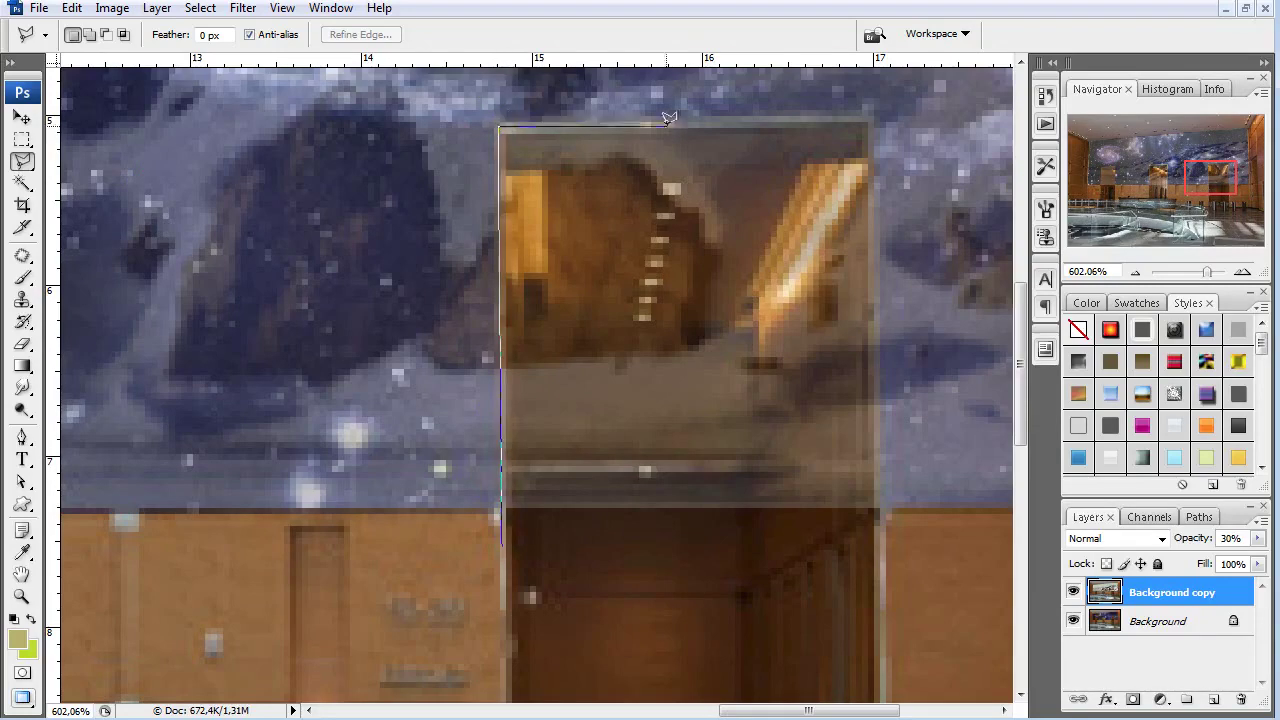
{"action": "left_click", "coordinate": [870, 117]}
{"action": "left_click", "coordinate": [881, 610]}
{"action": "double_click", "coordinate": [628, 588]}
{"action": "key", "text": "Delete"}
Outline the middle door and delete its area from the snow layer.
{"action": "mouse_move", "coordinate": [193, 425]}
{"action": "left_mouse_down"}
{"action": "mouse_move", "coordinate": [409, 354]}
{"action": "mouse_move", "coordinate": [385, 466]}
{"action": "left_mouse_up"}
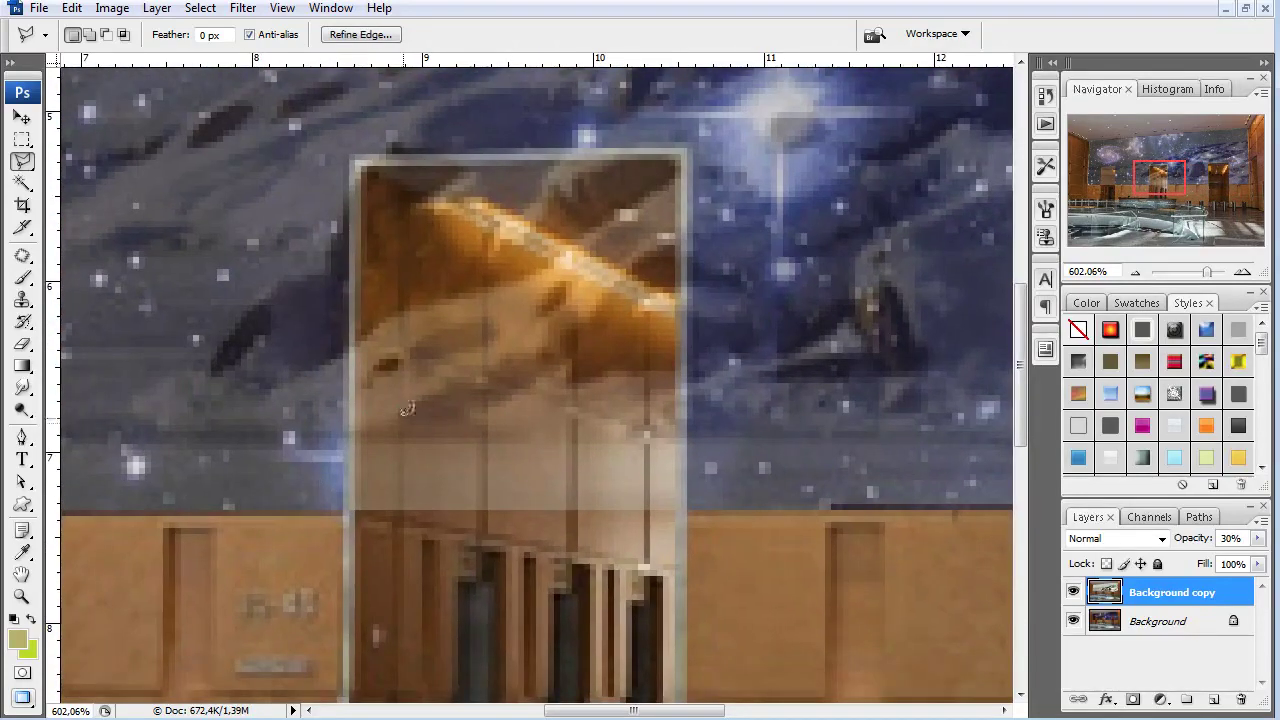
{"action": "left_click", "coordinate": [343, 518]}
{"action": "left_click", "coordinate": [351, 155]}
{"action": "left_click", "coordinate": [690, 150]}
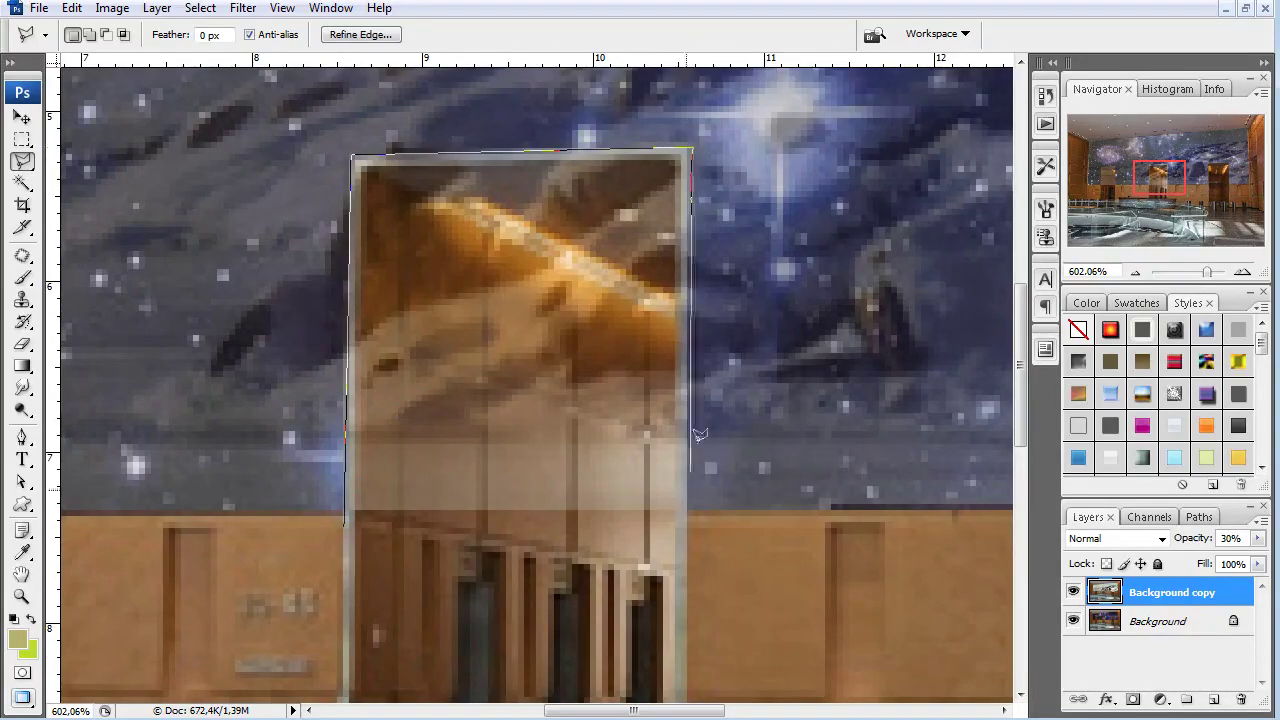
{"action": "left_click", "coordinate": [684, 543]}
{"action": "double_click", "coordinate": [530, 580]}
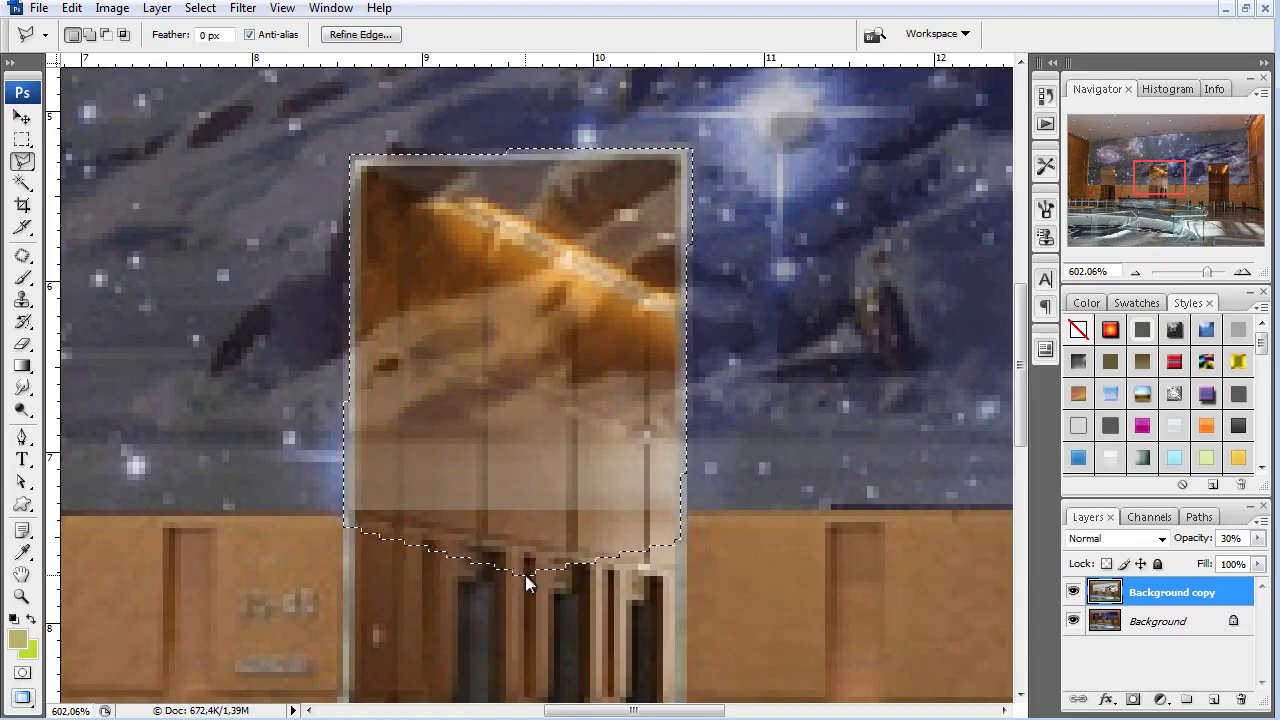
{"action": "key", "text": "Delete"}
Outline the left door, switch back to the Rectangular Marquee, and deselect.
{"action": "scroll", "coordinate": [500, 530], "scroll_direction": "left", "scroll_amount": 5}
{"action": "scroll", "coordinate": [545, 532], "scroll_direction": "left", "scroll_amount": 5}
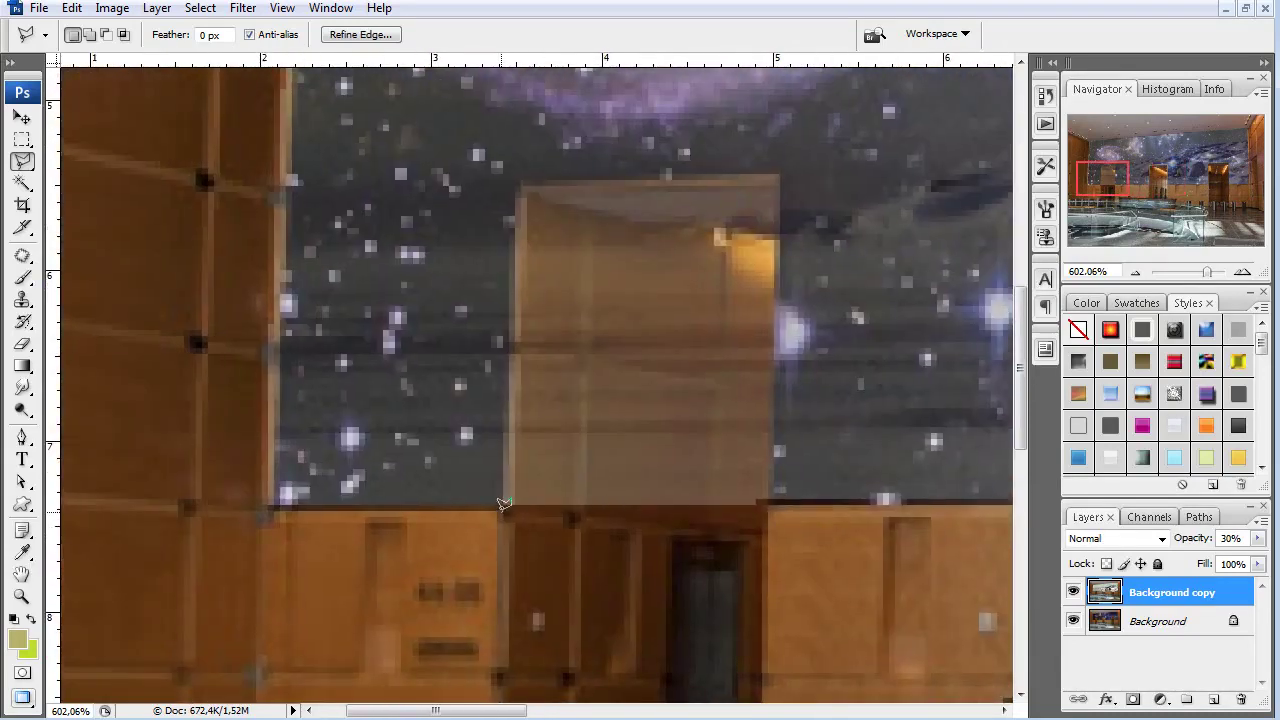
{"action": "left_click", "coordinate": [517, 182]}
{"action": "left_click", "coordinate": [779, 176]}
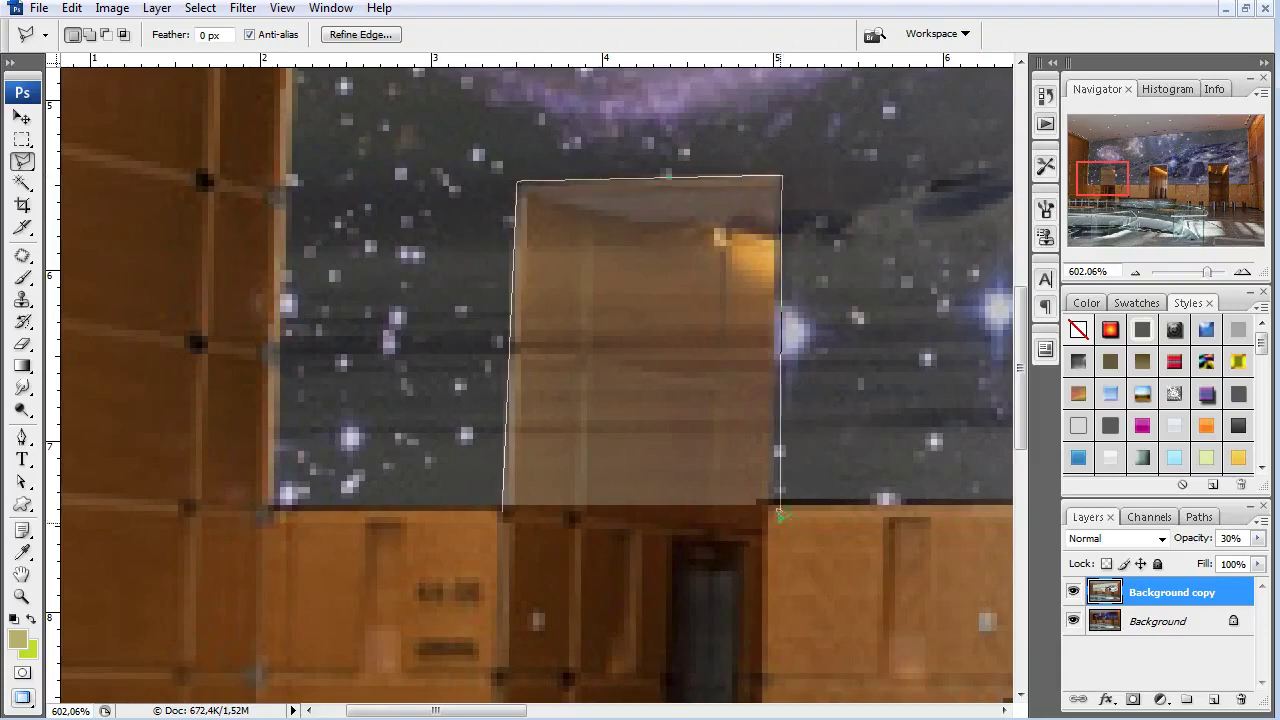
{"action": "left_click", "coordinate": [773, 550]}
{"action": "double_click", "coordinate": [645, 601]}
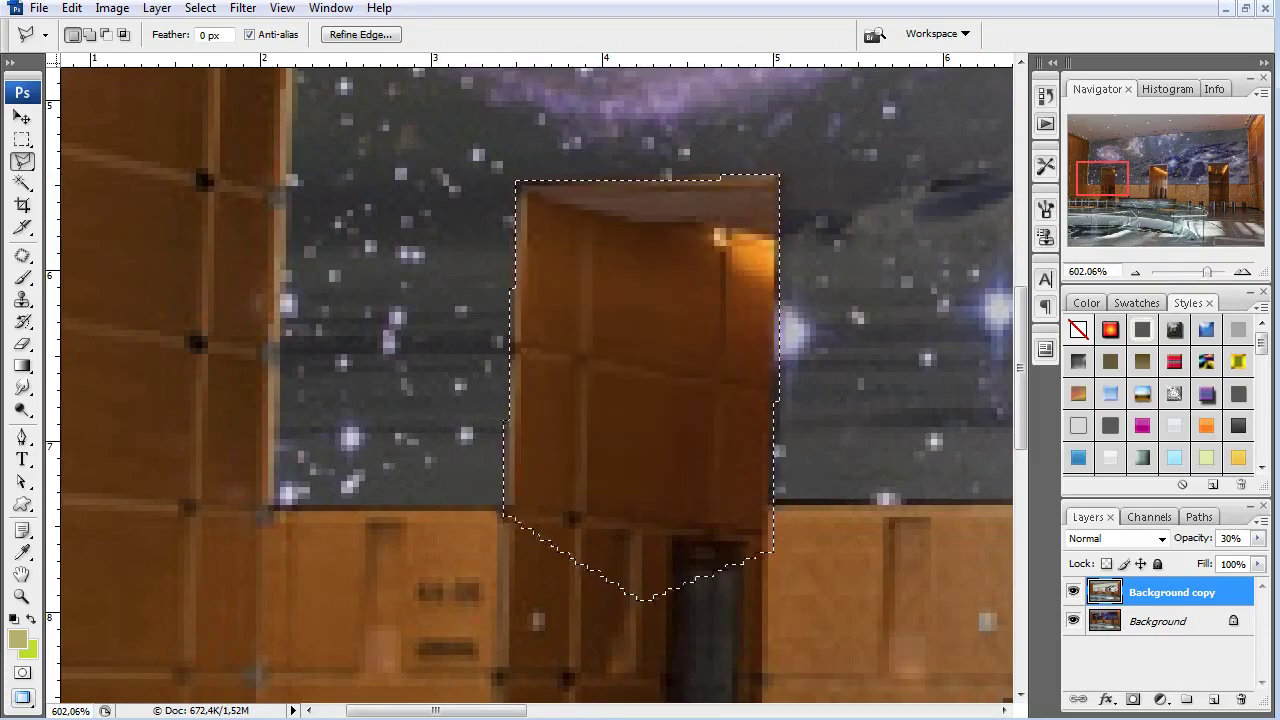
{"action": "left_click", "coordinate": [22, 140]}
{"action": "key", "text": "ctrl+d"}
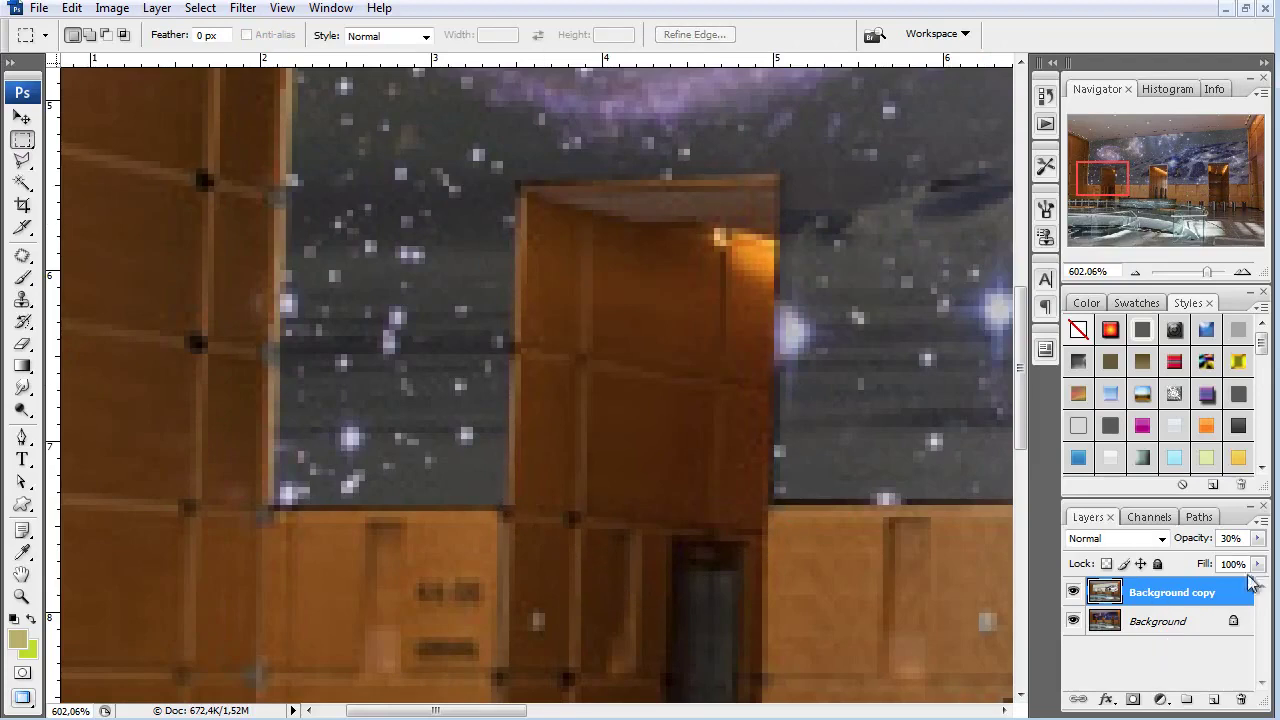
Restore the shoreline layer to 100% opacity and fit the composite on screen.
{"action": "left_click", "coordinate": [1258, 538]}
{"action": "left_click_drag", "start_coordinate": [1190, 560], "coordinate": [1276, 558]}
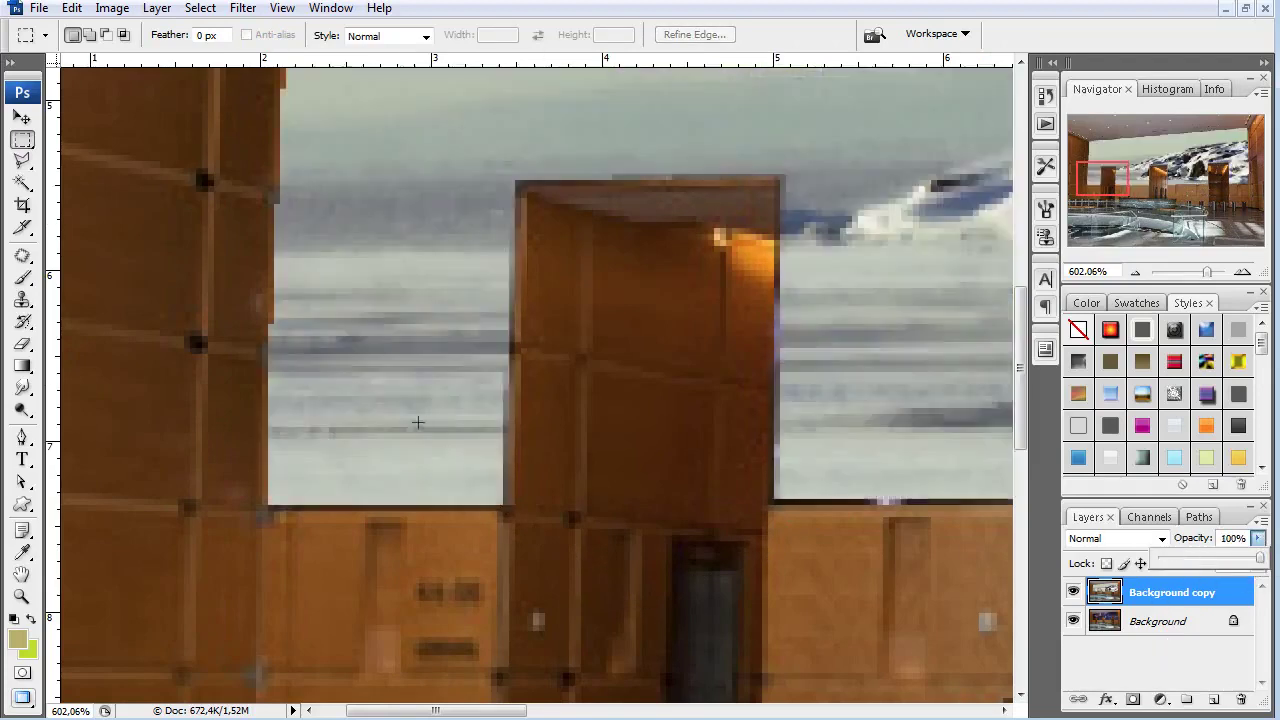
{"action": "key", "text": "ctrl+0"}
{"action": "key", "text": "ctrl+plus"}
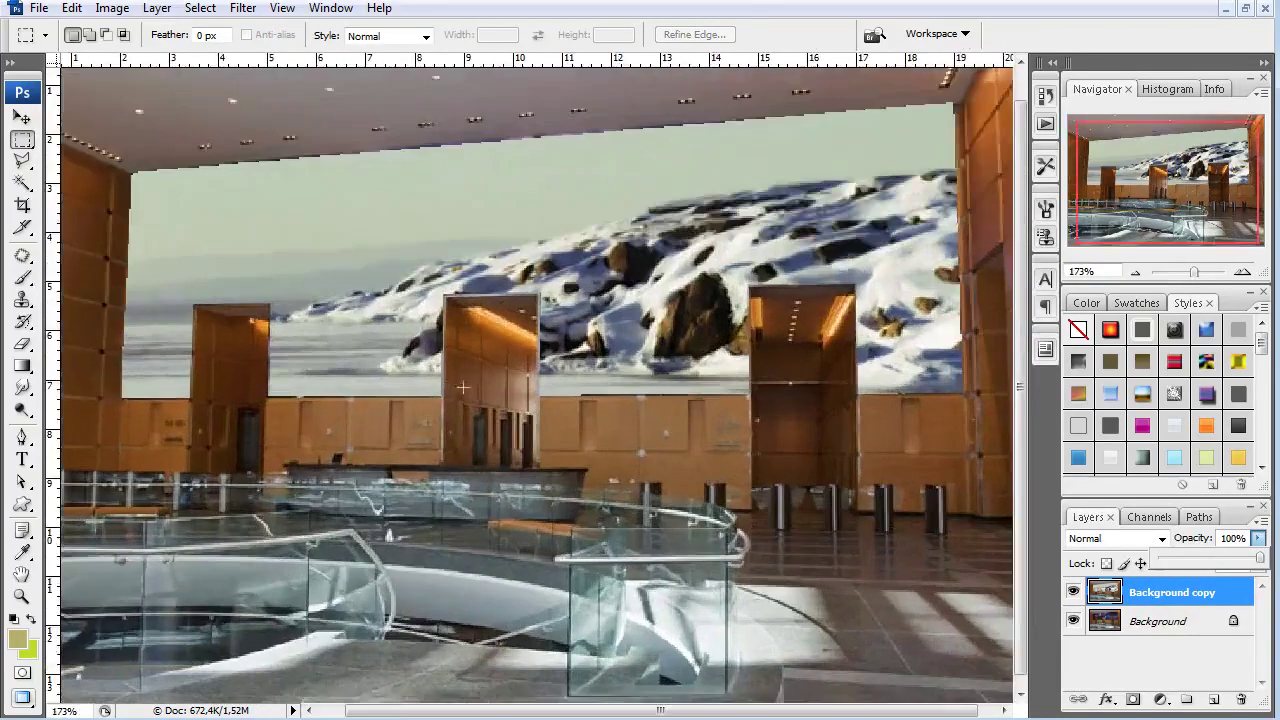
{"action": "scroll", "coordinate": [362, 328], "scroll_direction": "up", "scroll_amount": 3}
{"action": "scroll", "coordinate": [362, 328], "scroll_direction": "down", "scroll_amount": 4}
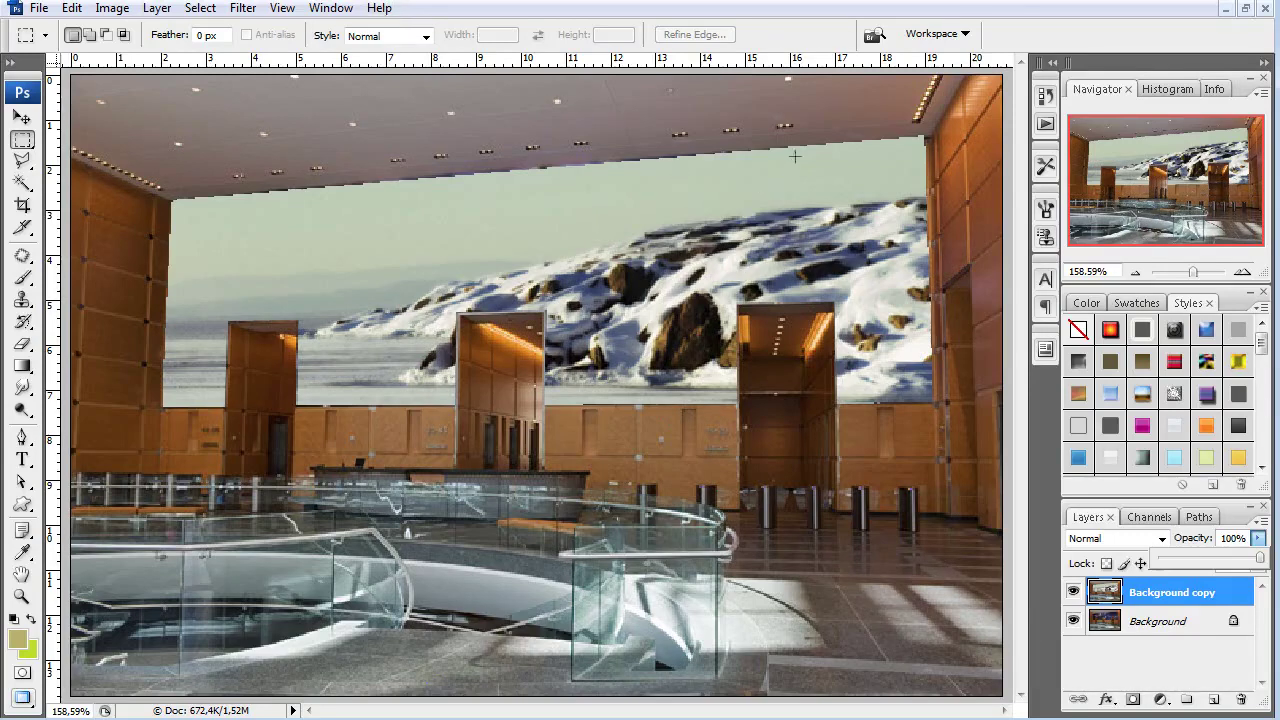
Open the forest JPEG from the file browser.
{"action": "key", "text": "ctrl+Tab"}
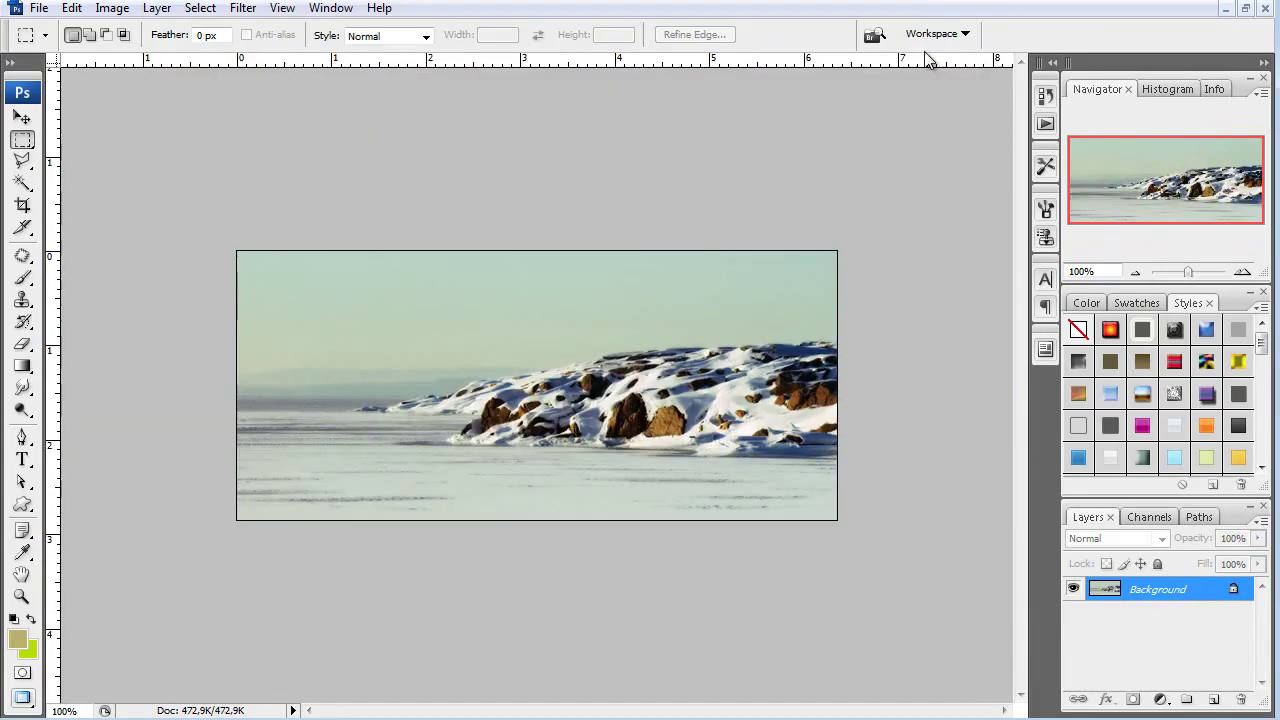
{"action": "key", "text": "ctrl+o"}
{"action": "left_click", "coordinate": [745, 318]}
{"action": "scroll", "coordinate": [733, 280], "scroll_direction": "down", "scroll_amount": 1}
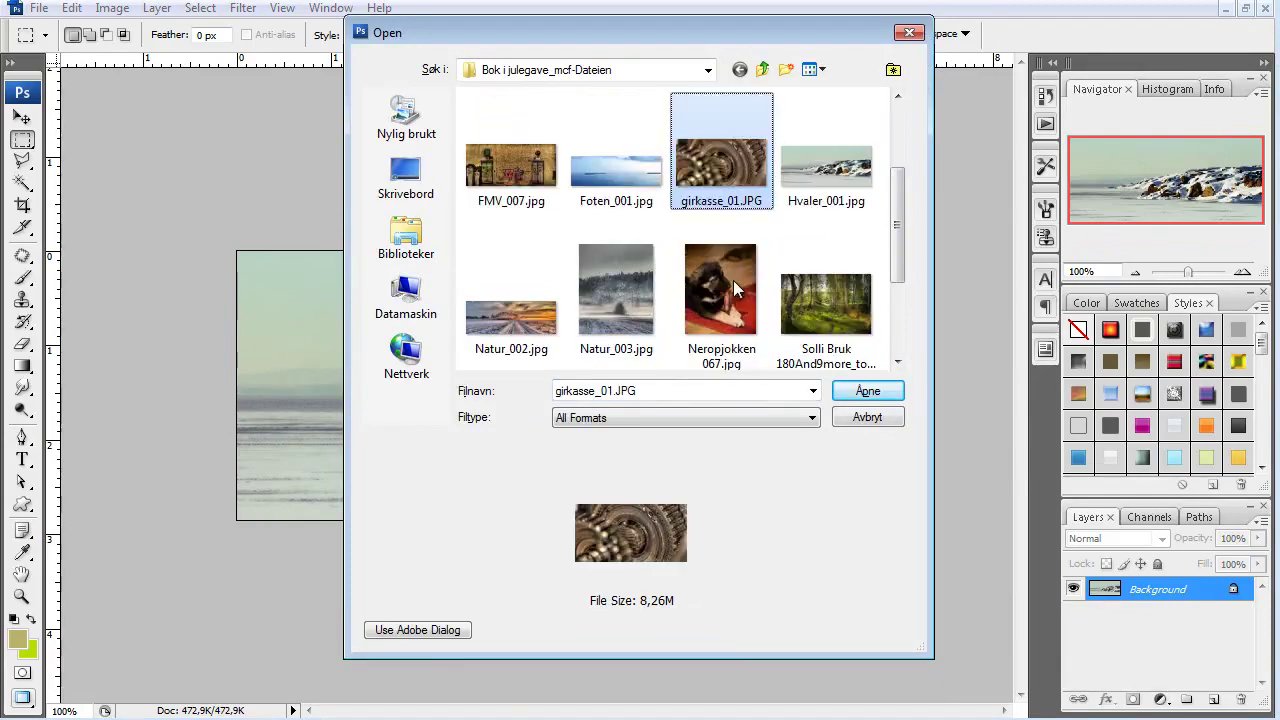
{"action": "double_click", "coordinate": [833, 294]}
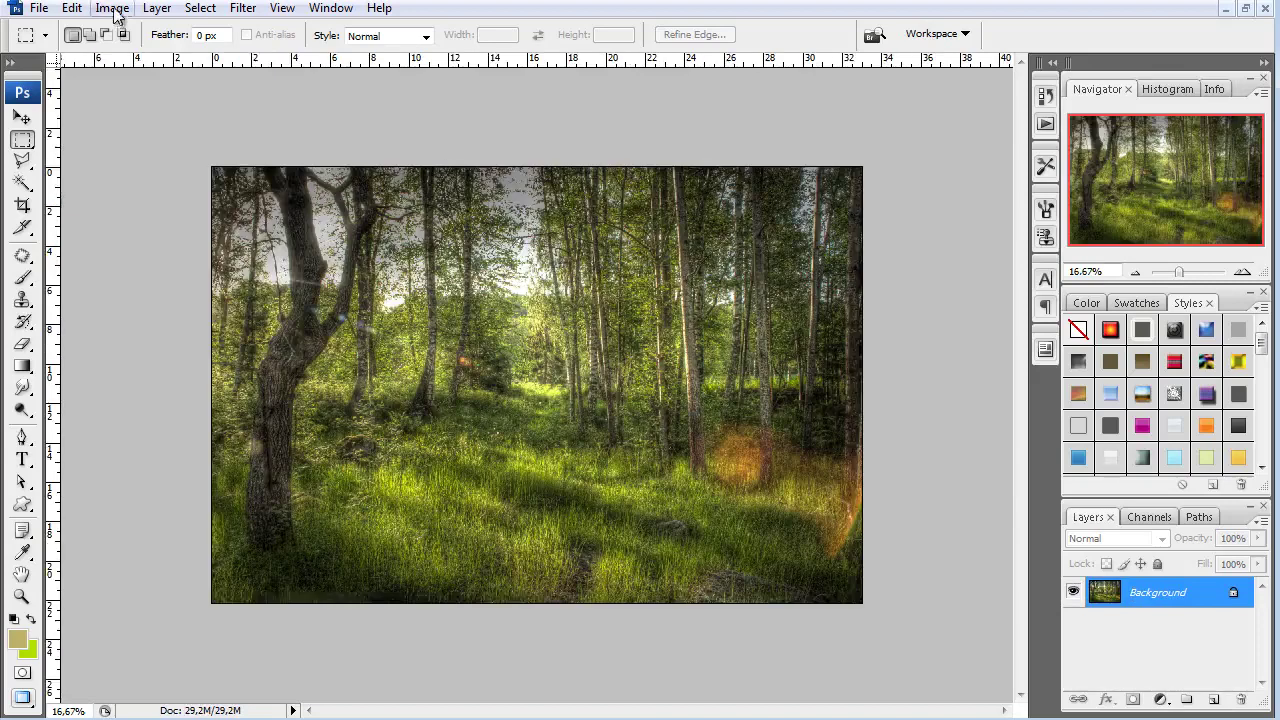
Resize the forest photo to 600 pixels wide (600 × 402) in Image Size.
{"action": "left_click", "coordinate": [113, 9]}
{"action": "left_click", "coordinate": [150, 149]}
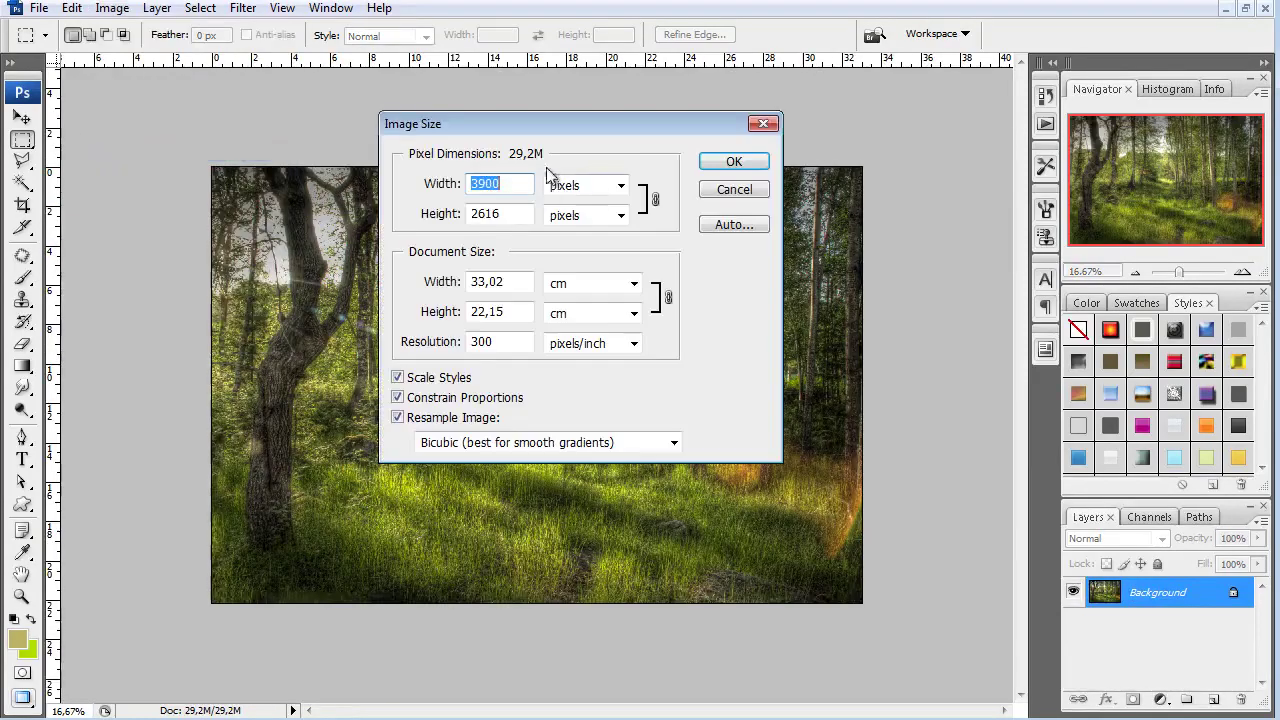
{"action": "type", "text": "600"}
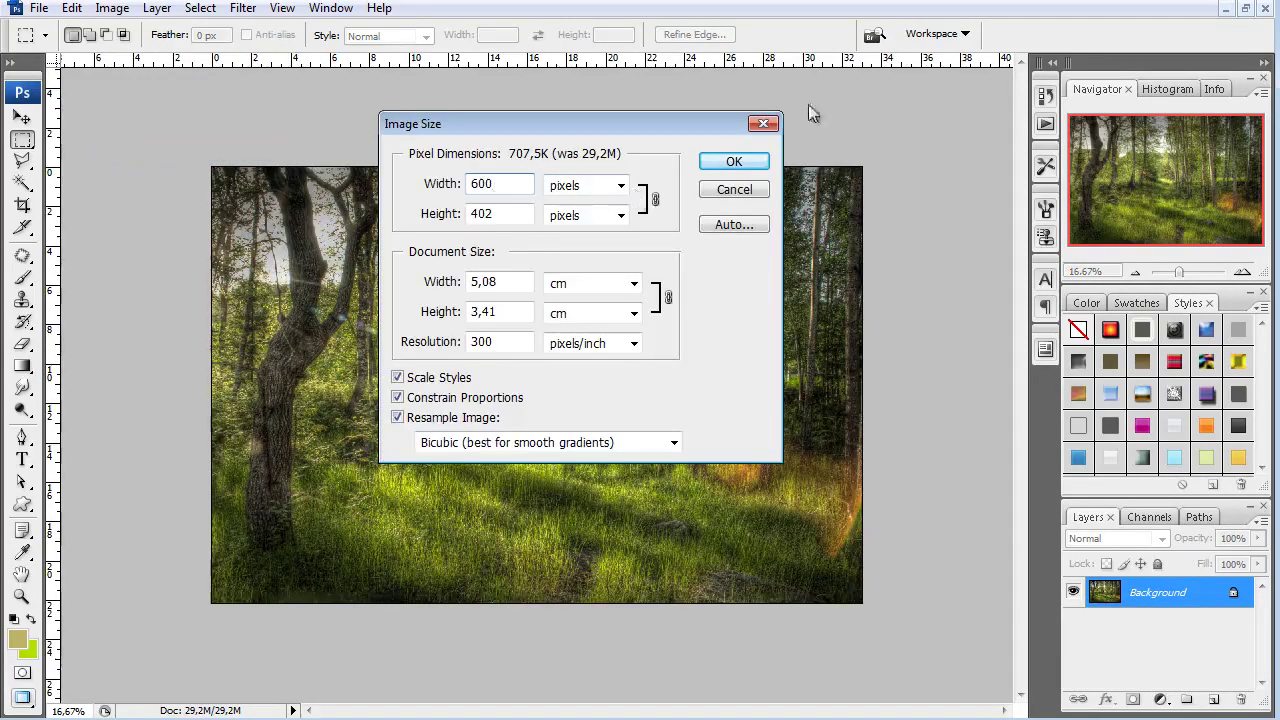
{"action": "left_click", "coordinate": [734, 161]}
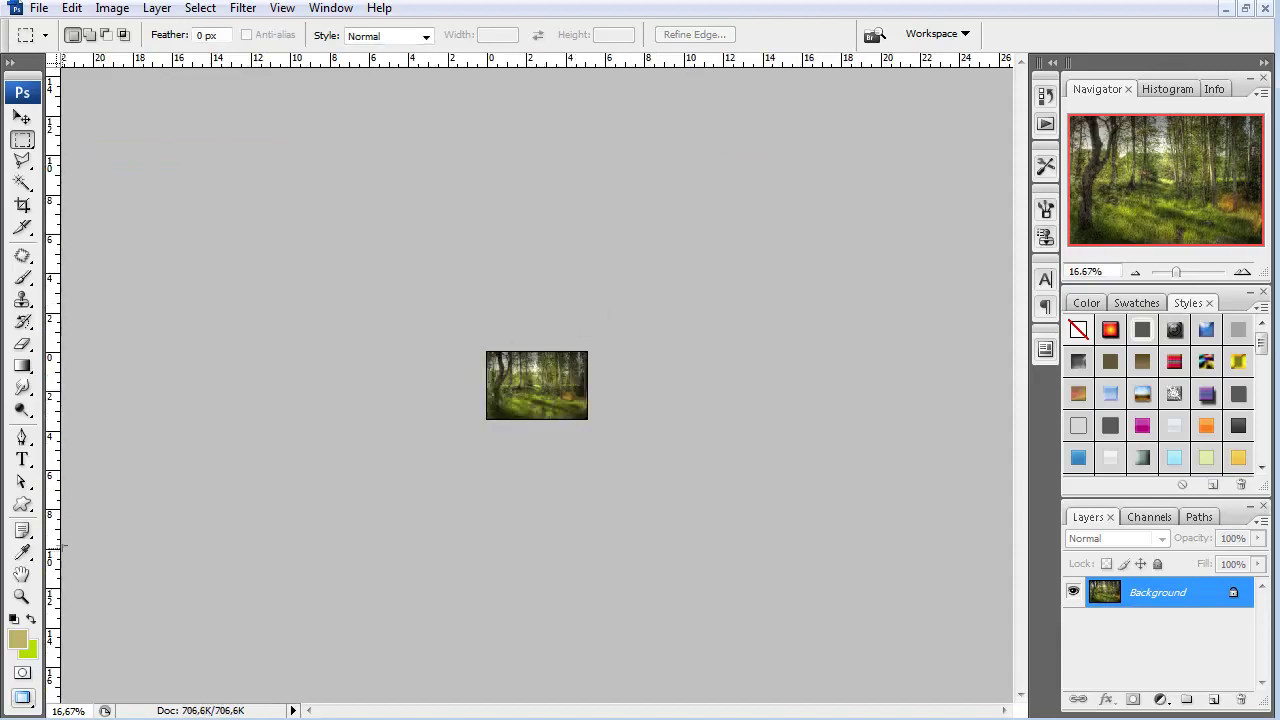
View the forest photo at 100%, try Select All and a marquee strip, then deselect.
{"action": "double_click", "coordinate": [21, 596]}
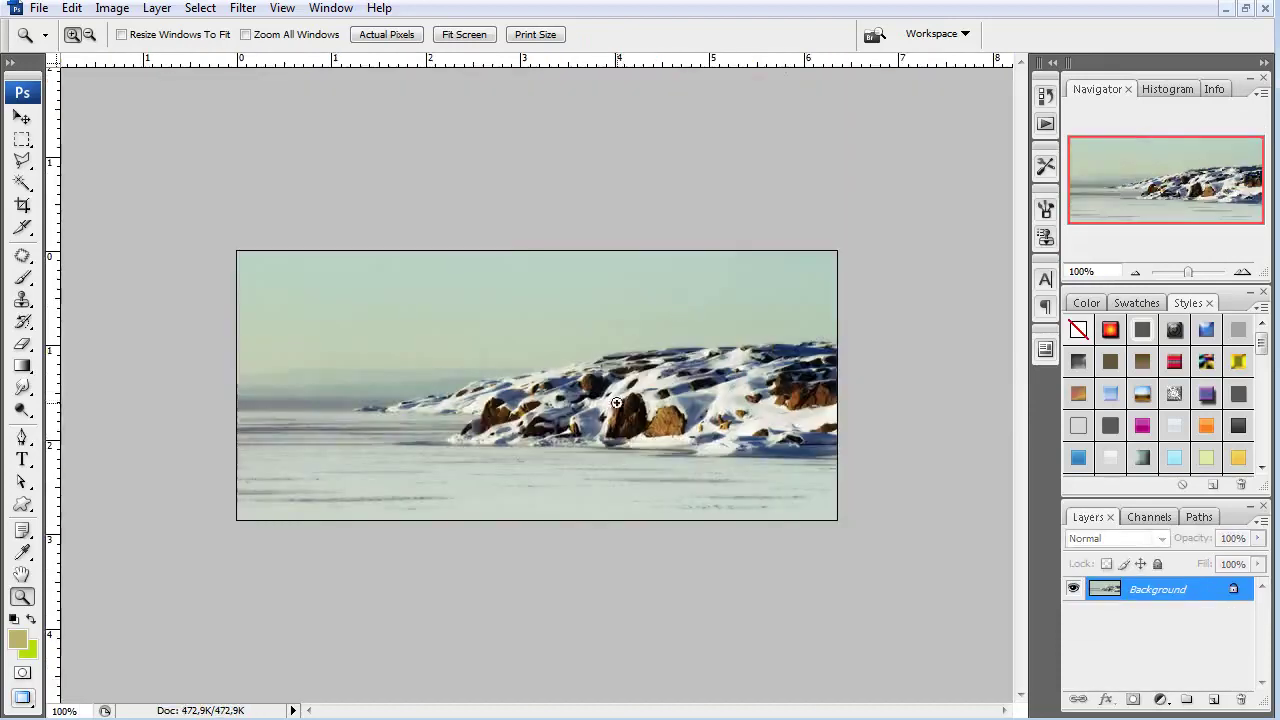
{"action": "key", "text": "ctrl+Tab"}
{"action": "key", "text": "ctrl+a"}
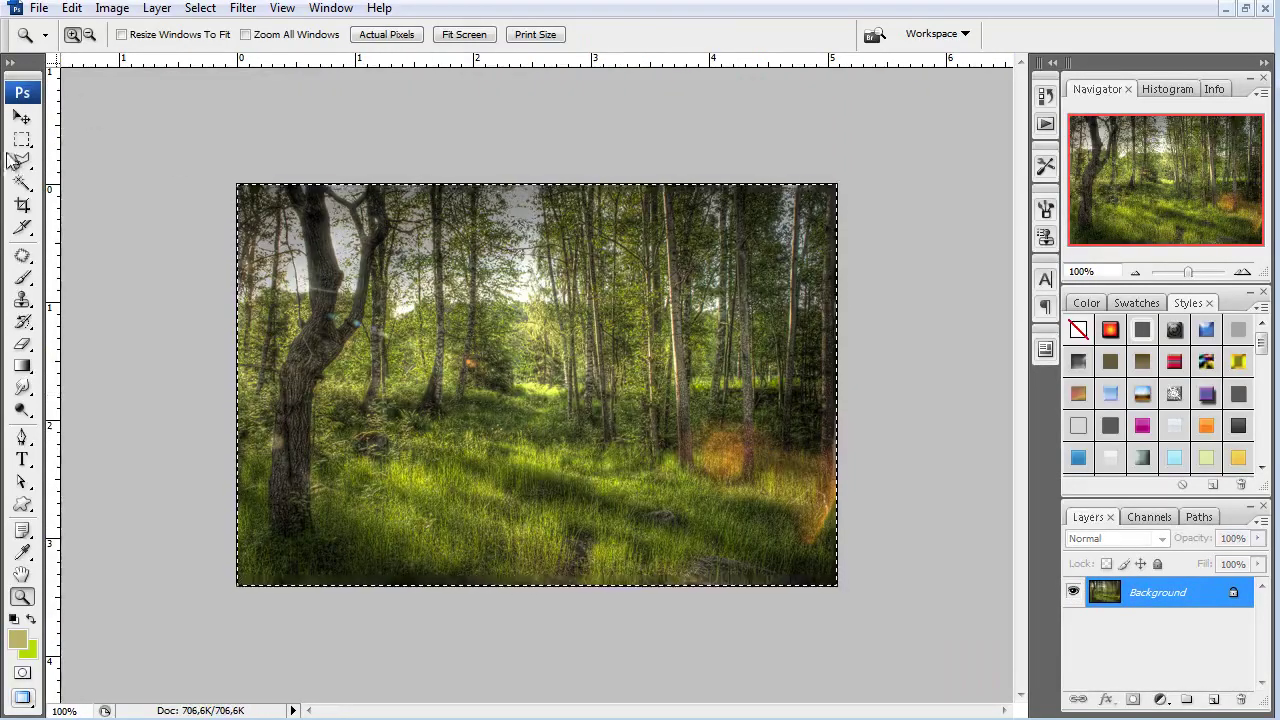
{"action": "left_click", "coordinate": [22, 140]}
{"action": "left_click", "coordinate": [671, 249]}
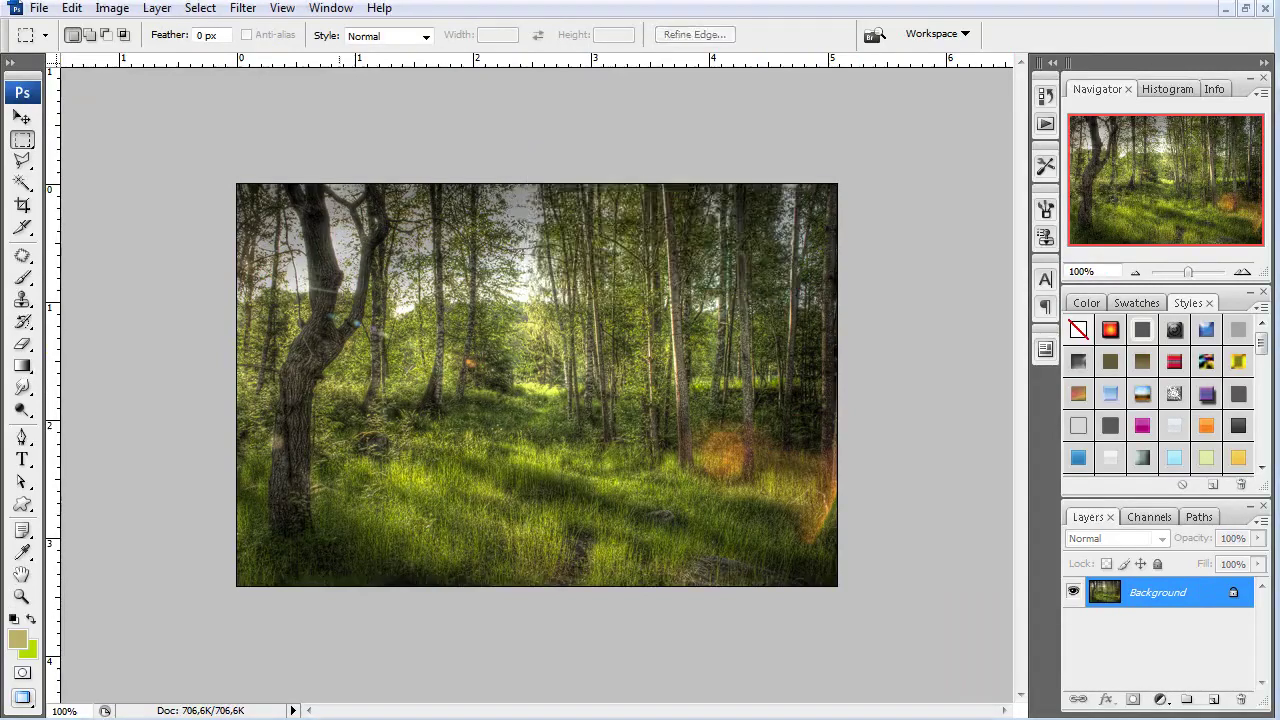
{"action": "left_click_drag", "start_coordinate": [314, 160], "coordinate": [716, 600]}
{"action": "left_click_drag", "start_coordinate": [443, 340], "coordinate": [513, 340]}
{"action": "key", "text": "ctrl+d"}
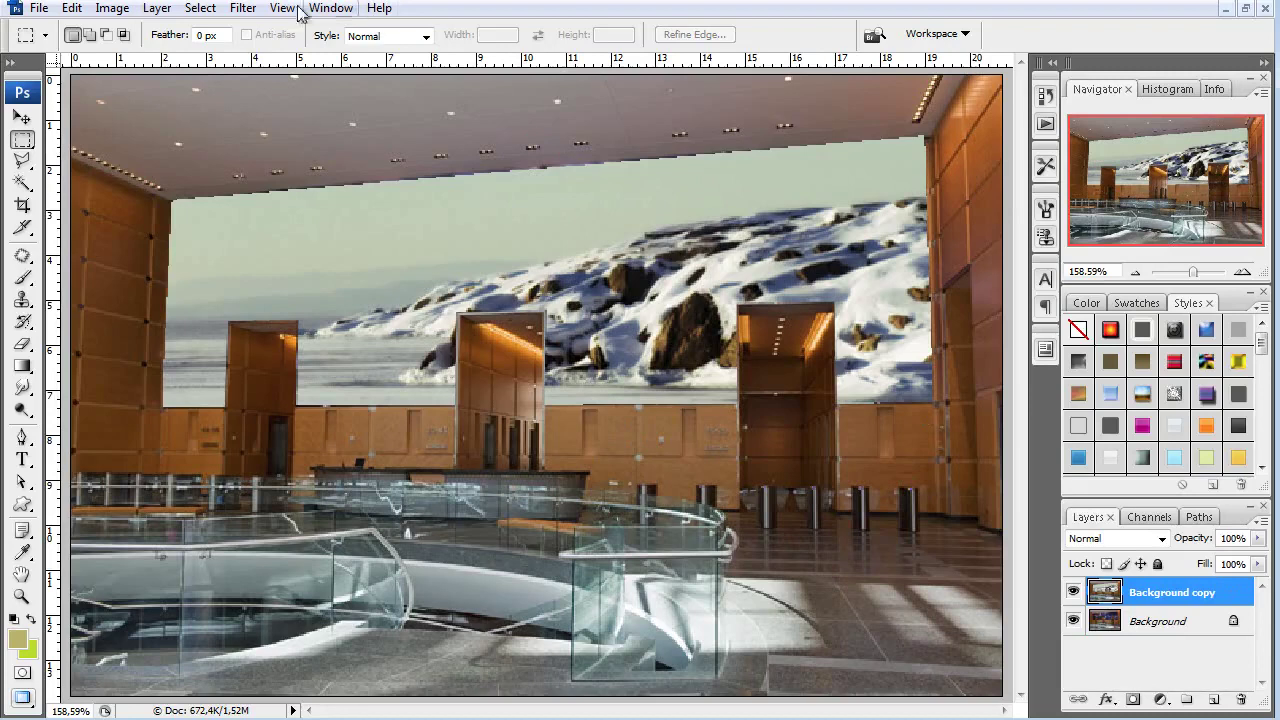
Reopen Vanishing Point and nudge a corner node of the mural wall's plane.
{"action": "left_click", "coordinate": [248, 9]}
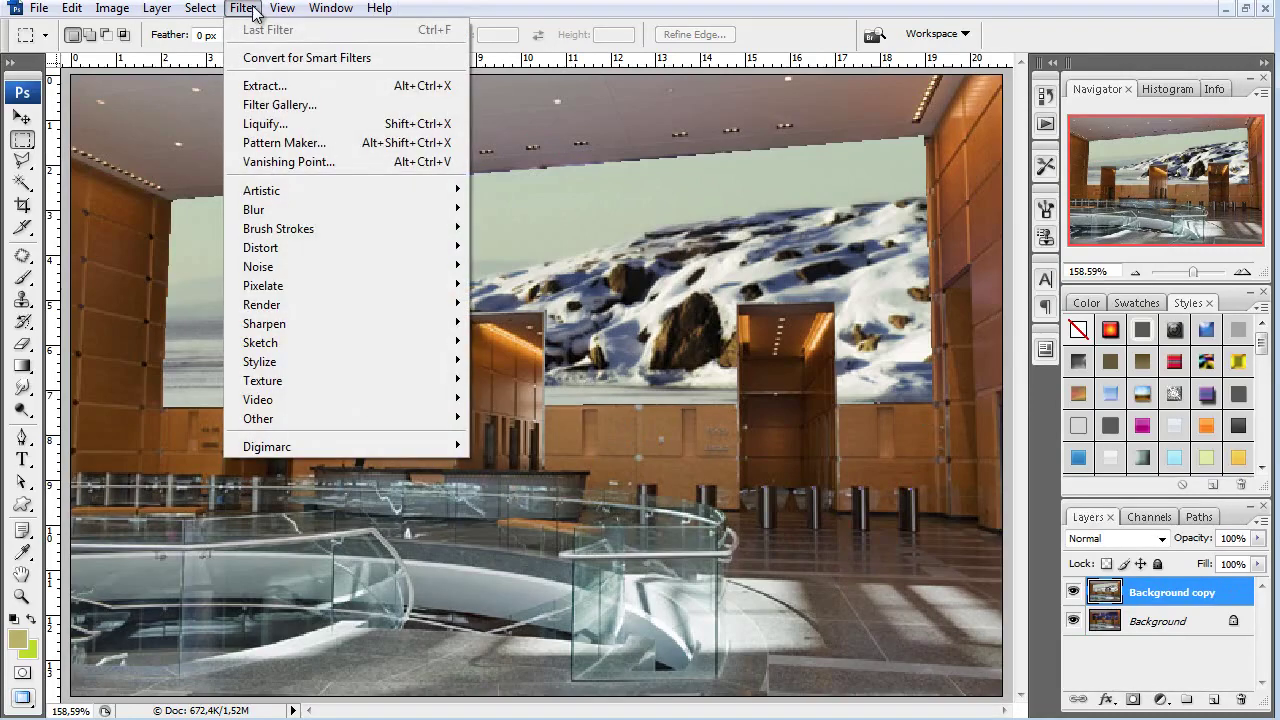
{"action": "left_click", "coordinate": [286, 162]}
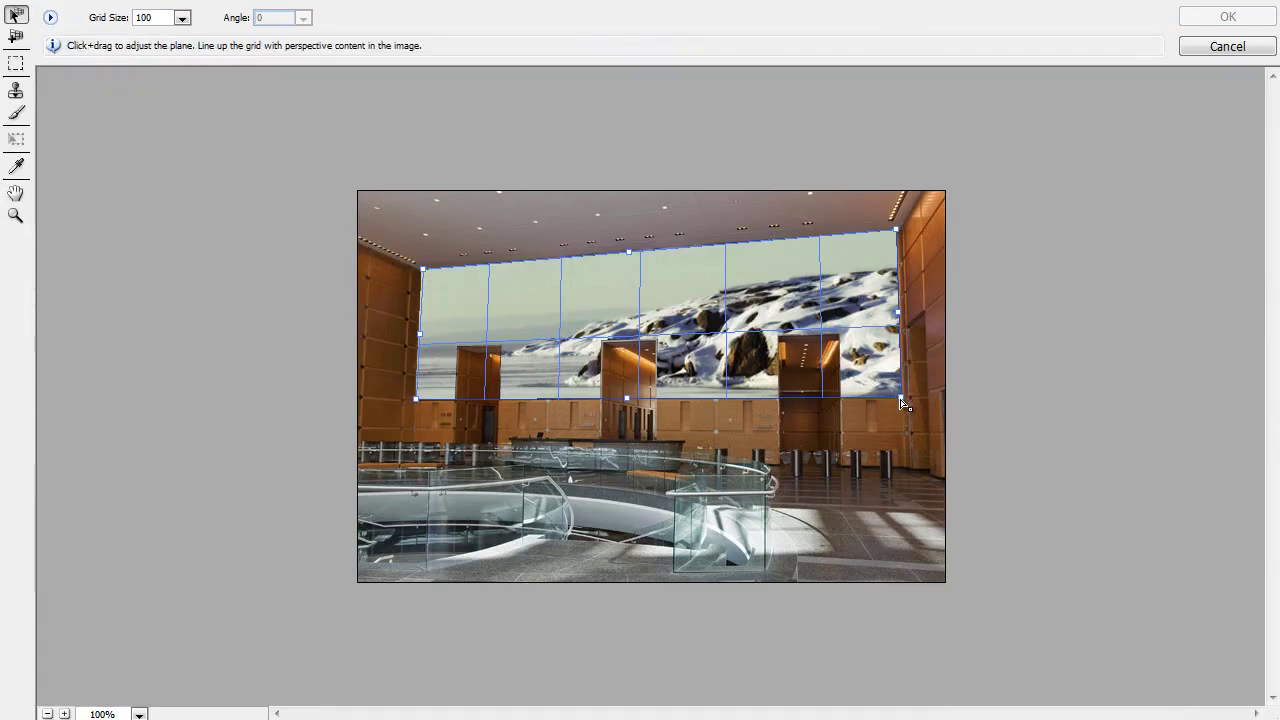
{"action": "left_click_drag", "start_coordinate": [903, 402], "coordinate": [901, 397]}
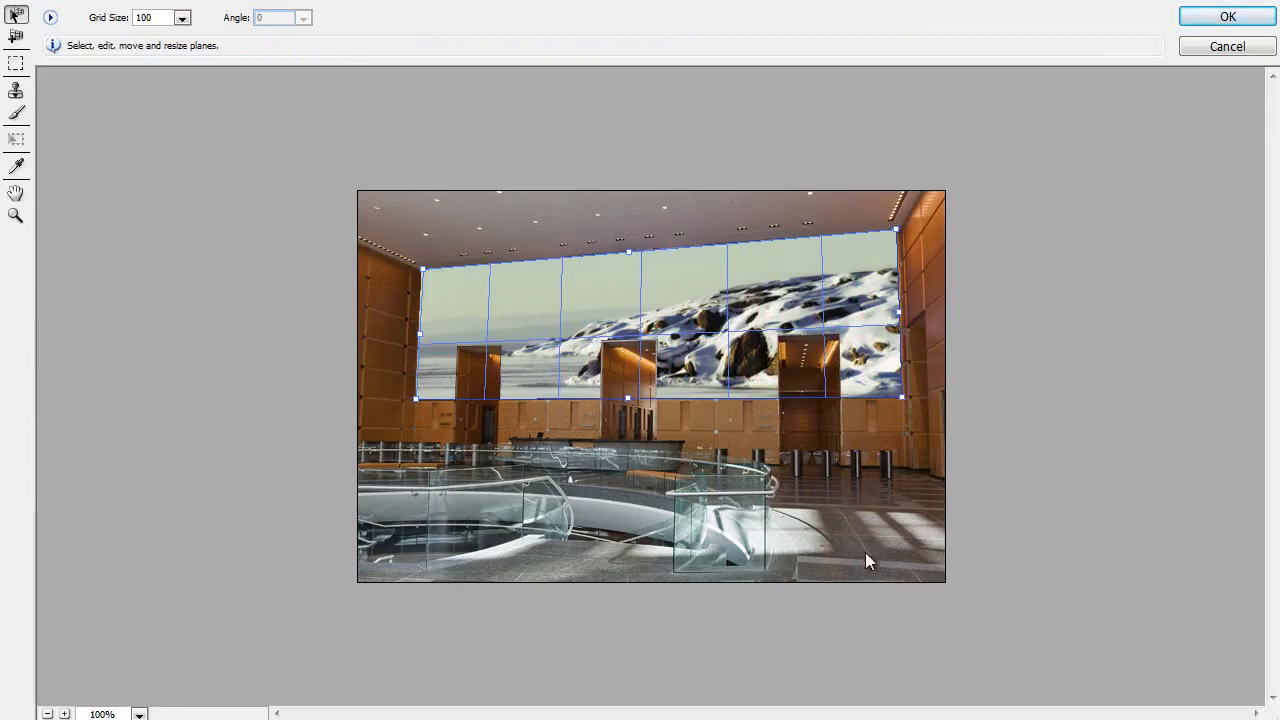
Zoom into the lower-right lobby floor, then zoom back out to 200%.
{"action": "left_click", "coordinate": [16, 215]}
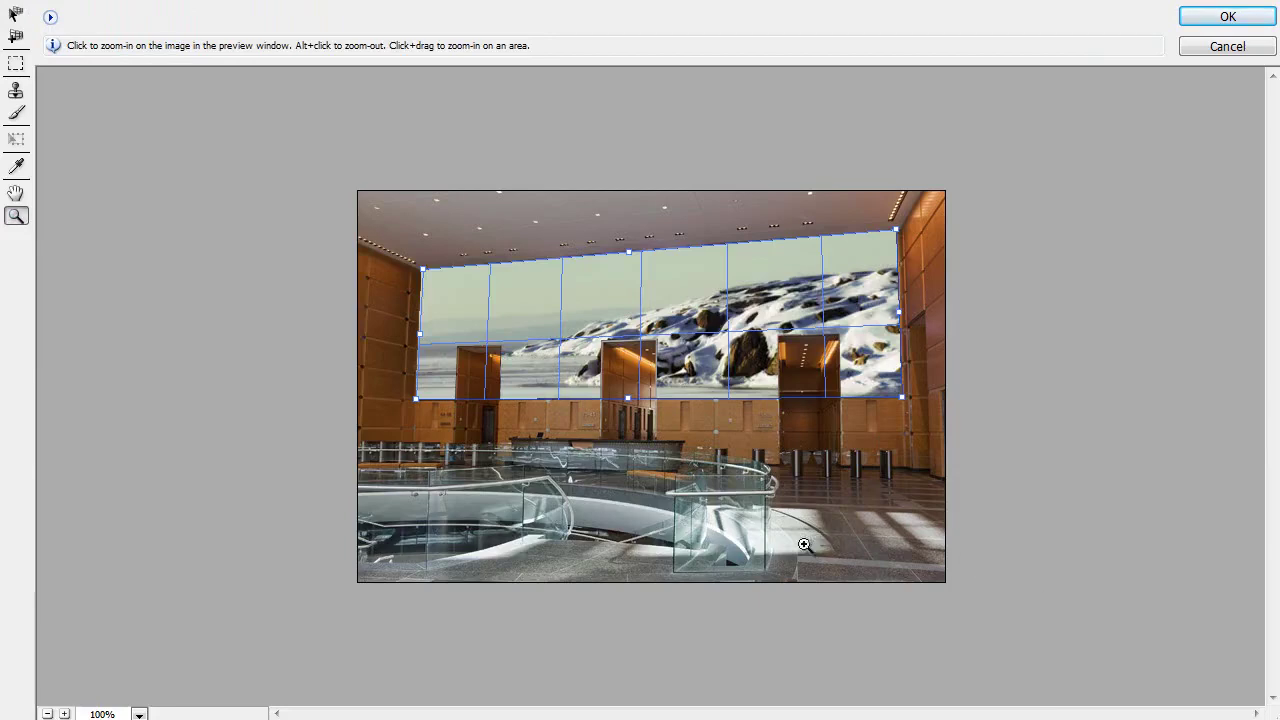
{"action": "left_click_drag", "start_coordinate": [810, 557], "coordinate": [1041, 484]}
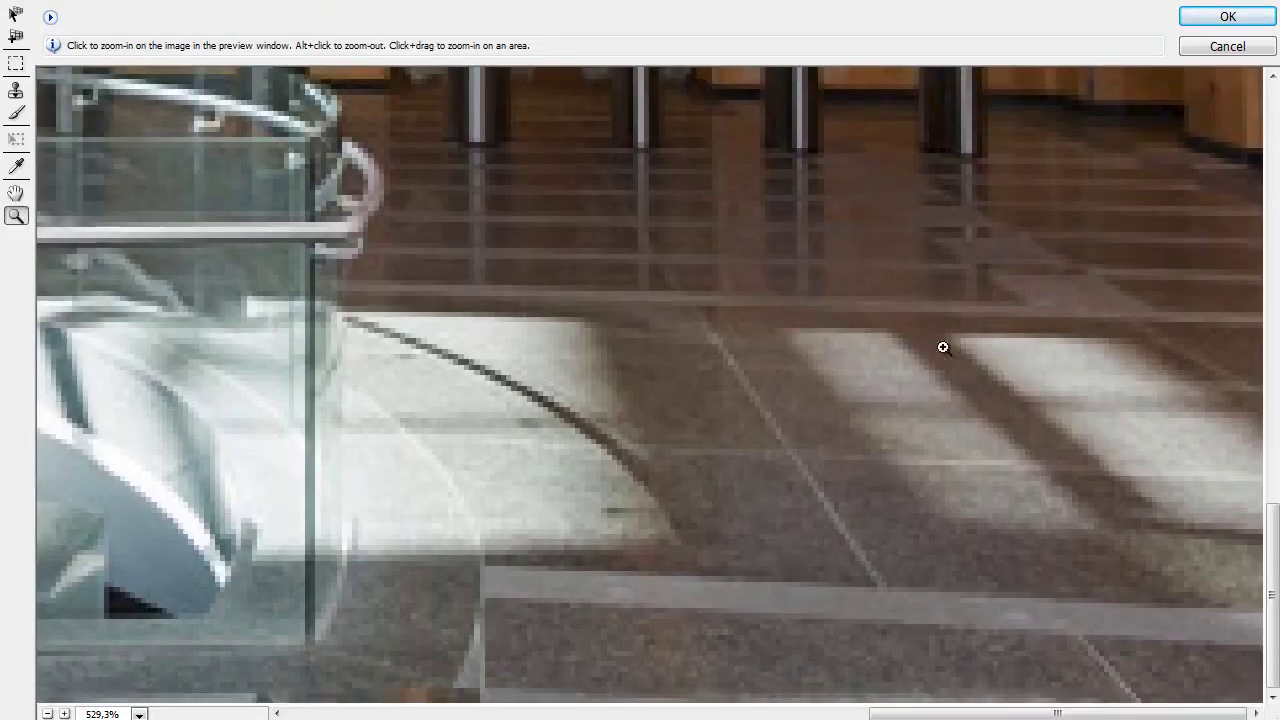
{"action": "key", "text": "alt"}
{"action": "left_click", "coordinate": [912, 350], "text": "alt"}
{"action": "left_click", "coordinate": [929, 429], "text": "alt"}
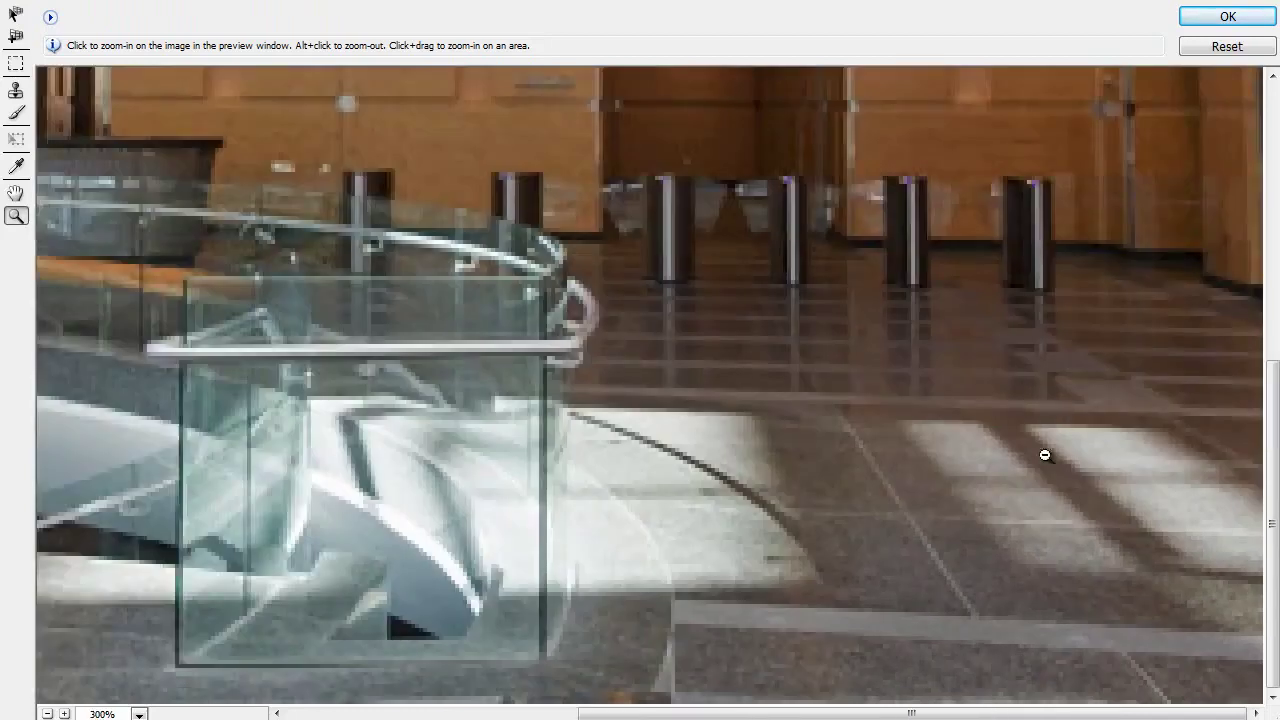
{"action": "left_click", "coordinate": [1052, 430], "text": "alt"}
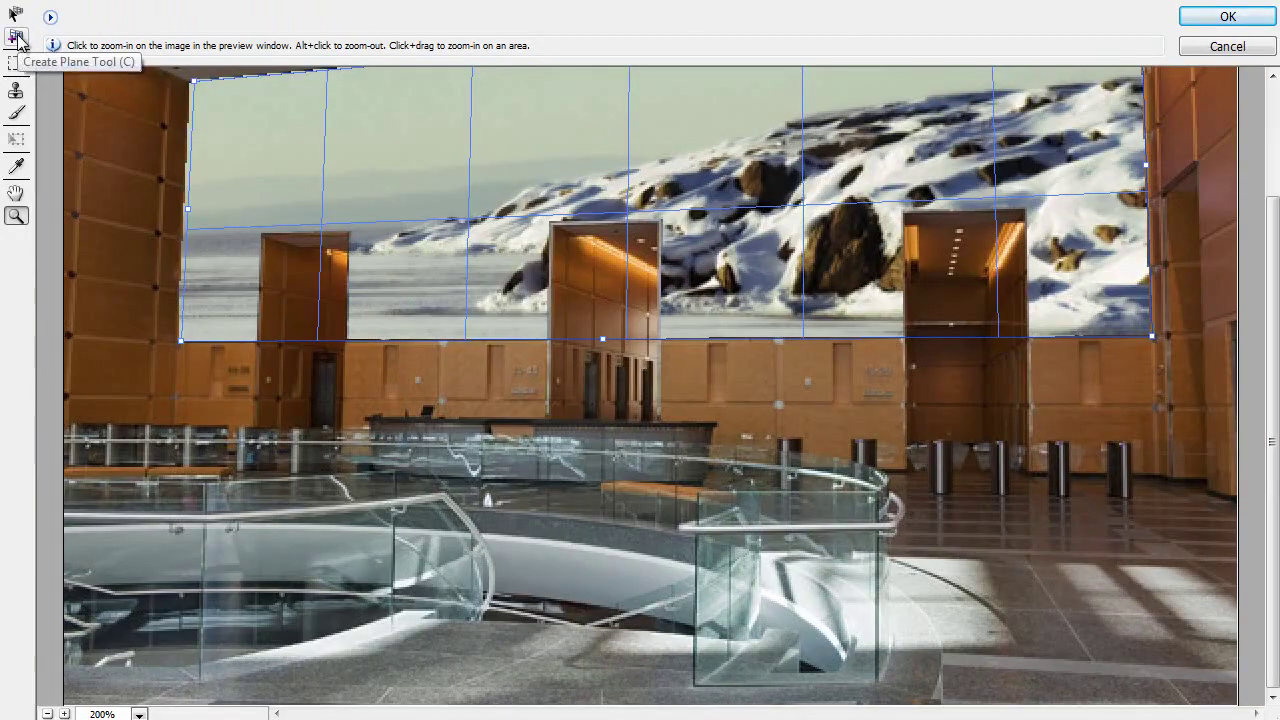
Create a four-corner plane on the lower-right floor and stretch its bottom-right corner outward.
{"action": "left_click", "coordinate": [17, 38]}
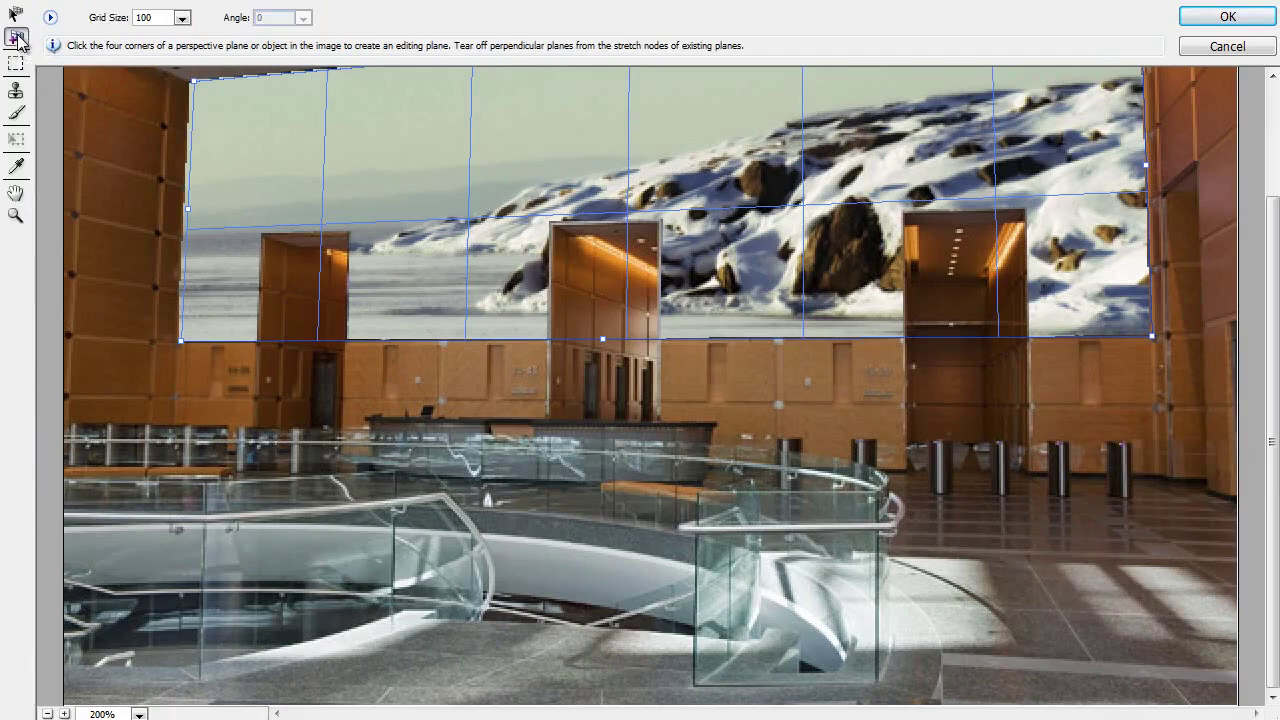
{"action": "left_click", "coordinate": [1021, 553]}
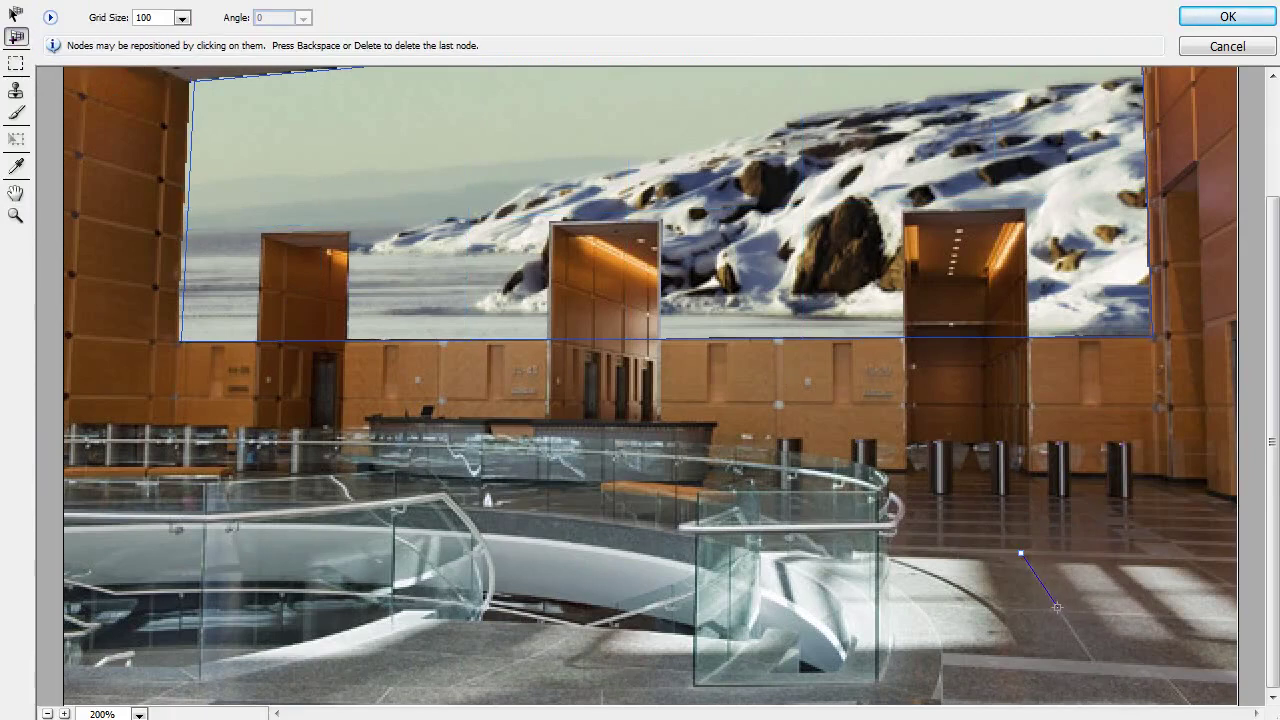
{"action": "left_click", "coordinate": [1058, 609]}
{"action": "left_click", "coordinate": [1256, 621]}
{"action": "left_click", "coordinate": [1185, 558]}
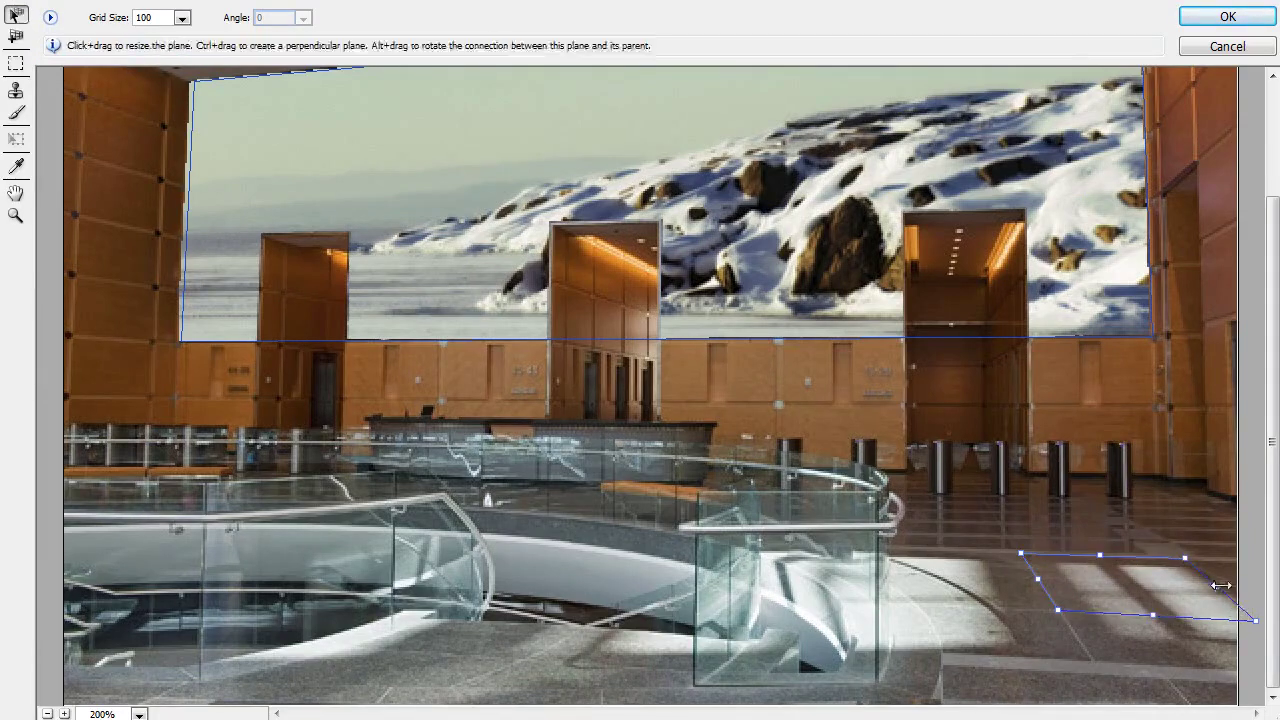
{"action": "mouse_move", "coordinate": [1258, 621]}
{"action": "left_mouse_down"}
{"action": "mouse_move", "coordinate": [1276, 624]}
{"action": "mouse_move", "coordinate": [1263, 624]}
{"action": "left_mouse_up"}
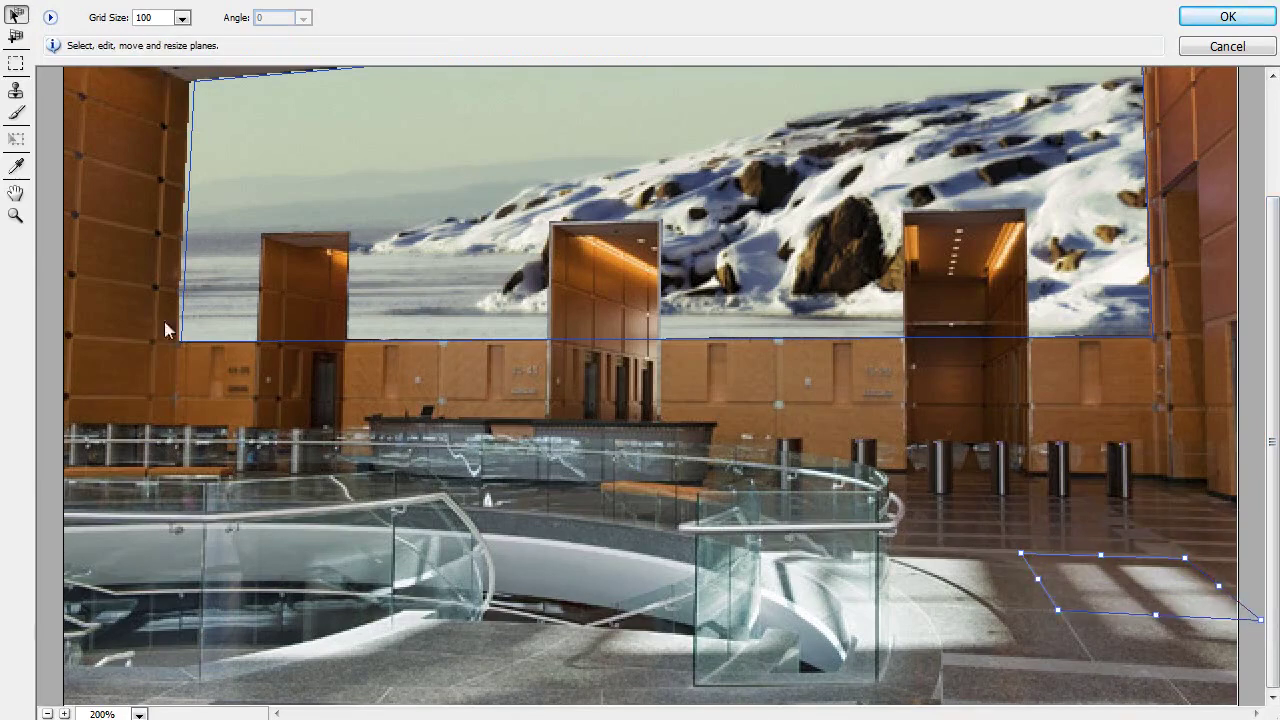
Reshape the floor plane further, pulling another corner right and down.
{"action": "key", "text": "alt"}
{"action": "left_click", "coordinate": [15, 193]}
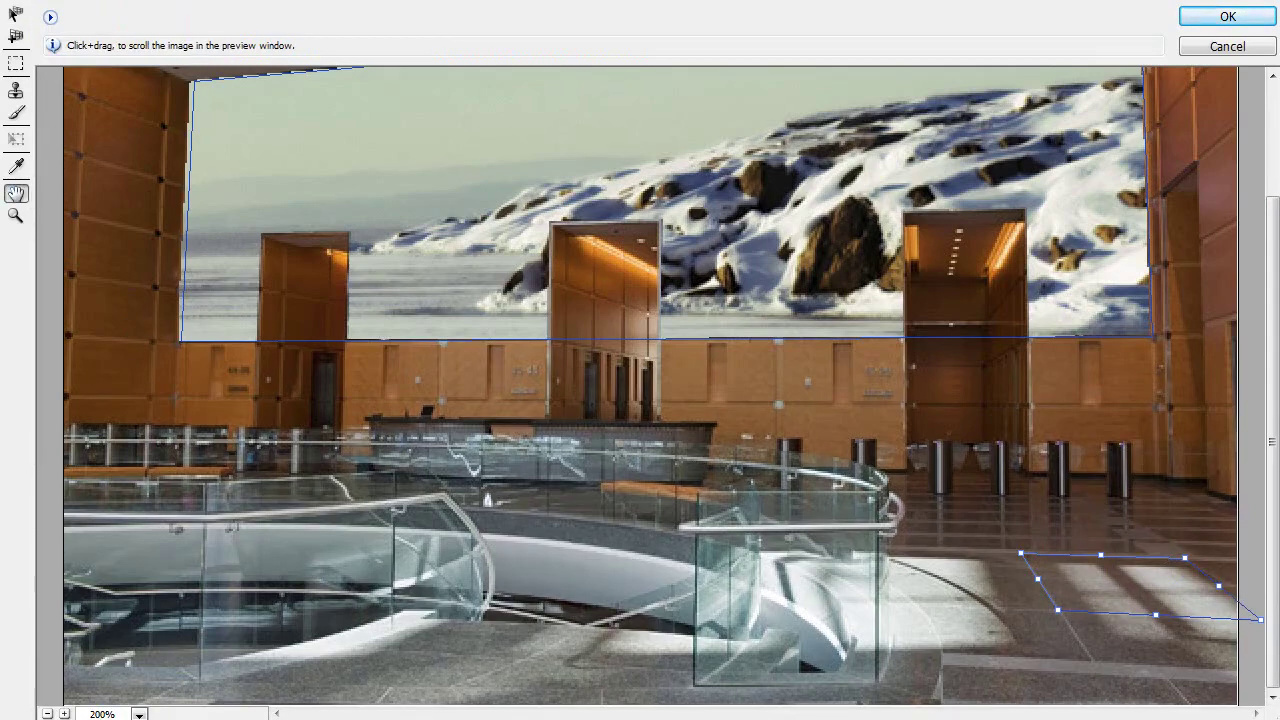
{"action": "left_click", "coordinate": [15, 215]}
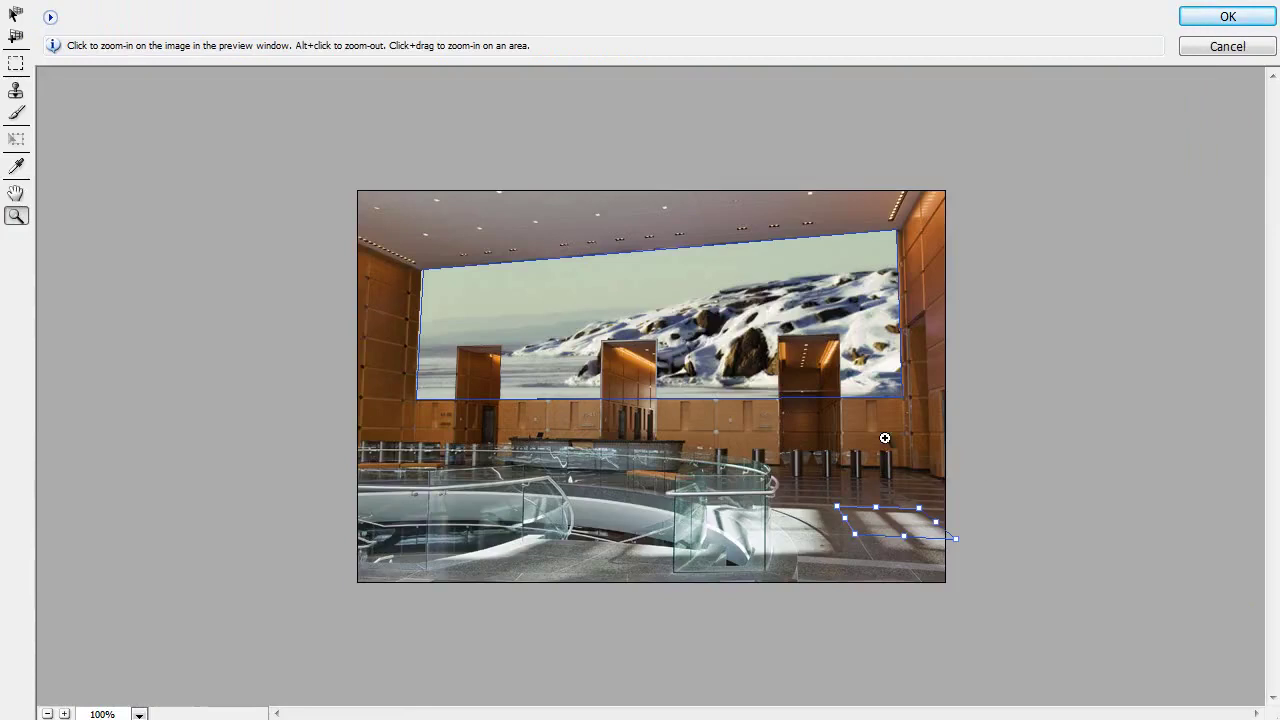
{"action": "left_click", "coordinate": [17, 37]}
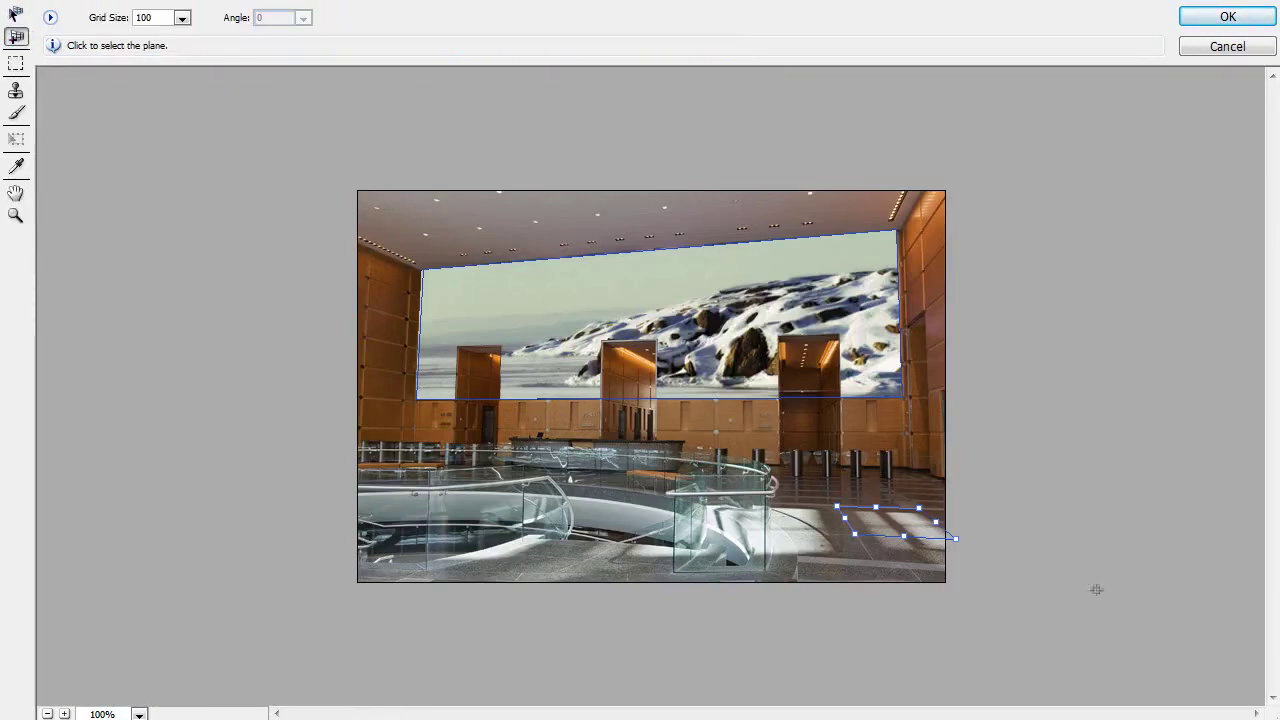
{"action": "left_click_drag", "start_coordinate": [958, 540], "coordinate": [972, 546]}
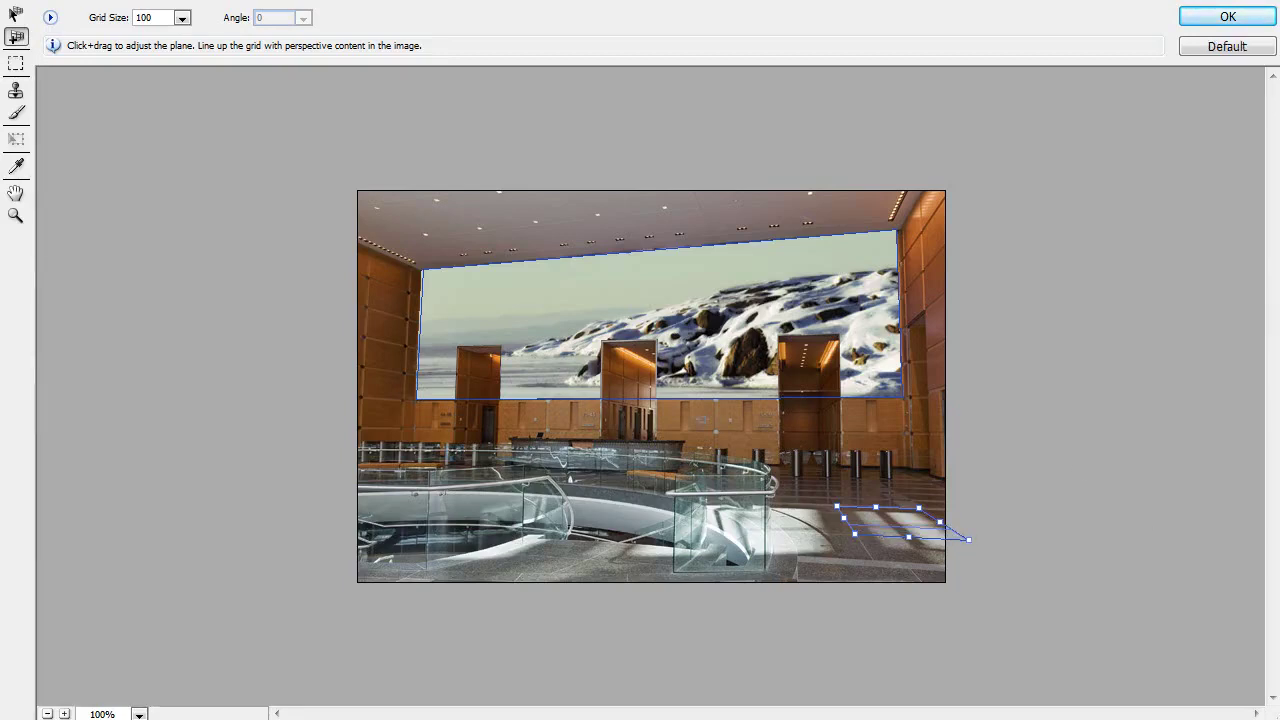
Paste the forest image into Vanishing Point, fit it onto the floor plane, and apply it.
{"action": "key", "text": "ctrl+v"}
{"action": "mouse_move", "coordinate": [373, 240]}
{"action": "left_mouse_down"}
{"action": "mouse_move", "coordinate": [652, 404]}
{"action": "mouse_move", "coordinate": [815, 519]}
{"action": "mouse_move", "coordinate": [863, 535]}
{"action": "mouse_move", "coordinate": [903, 527]}
{"action": "mouse_move", "coordinate": [824, 520]}
{"action": "mouse_move", "coordinate": [856, 514]}
{"action": "left_mouse_up"}
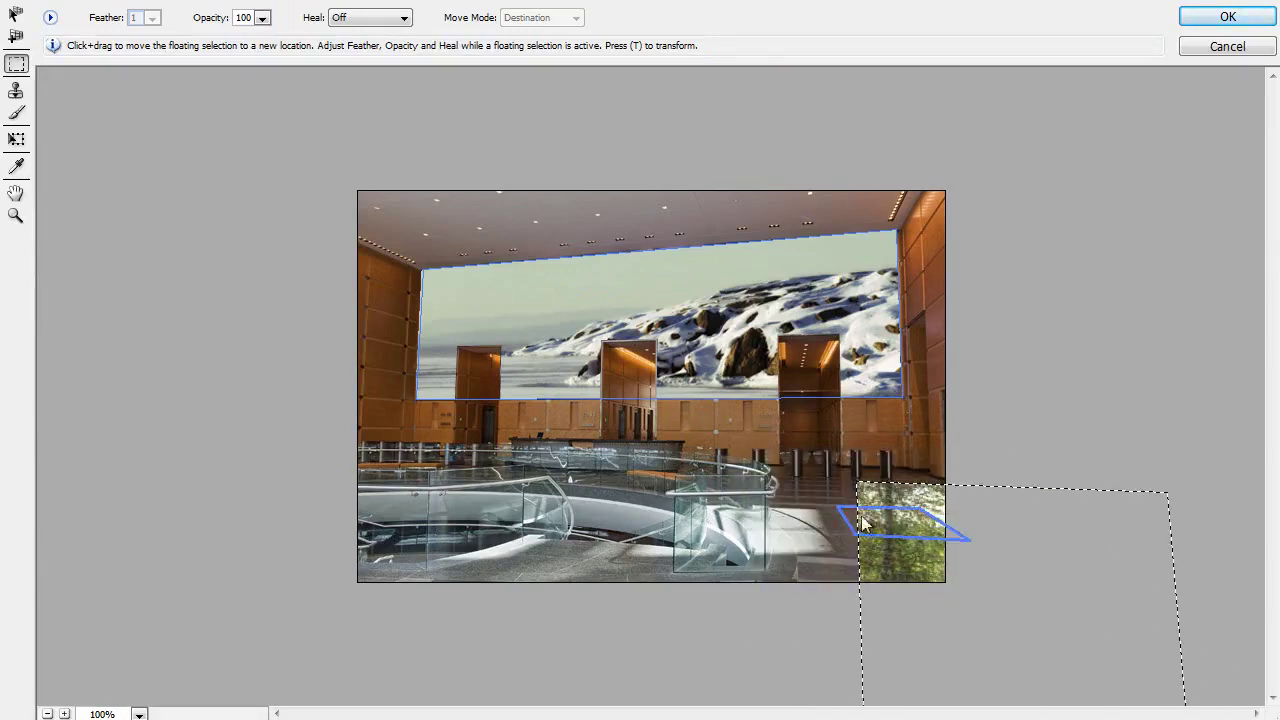
{"action": "mouse_move", "coordinate": [919, 580]}
{"action": "left_mouse_down"}
{"action": "mouse_move", "coordinate": [886, 523]}
{"action": "mouse_move", "coordinate": [653, 463]}
{"action": "mouse_move", "coordinate": [702, 504]}
{"action": "mouse_move", "coordinate": [627, 487]}
{"action": "mouse_move", "coordinate": [879, 522]}
{"action": "left_mouse_up"}
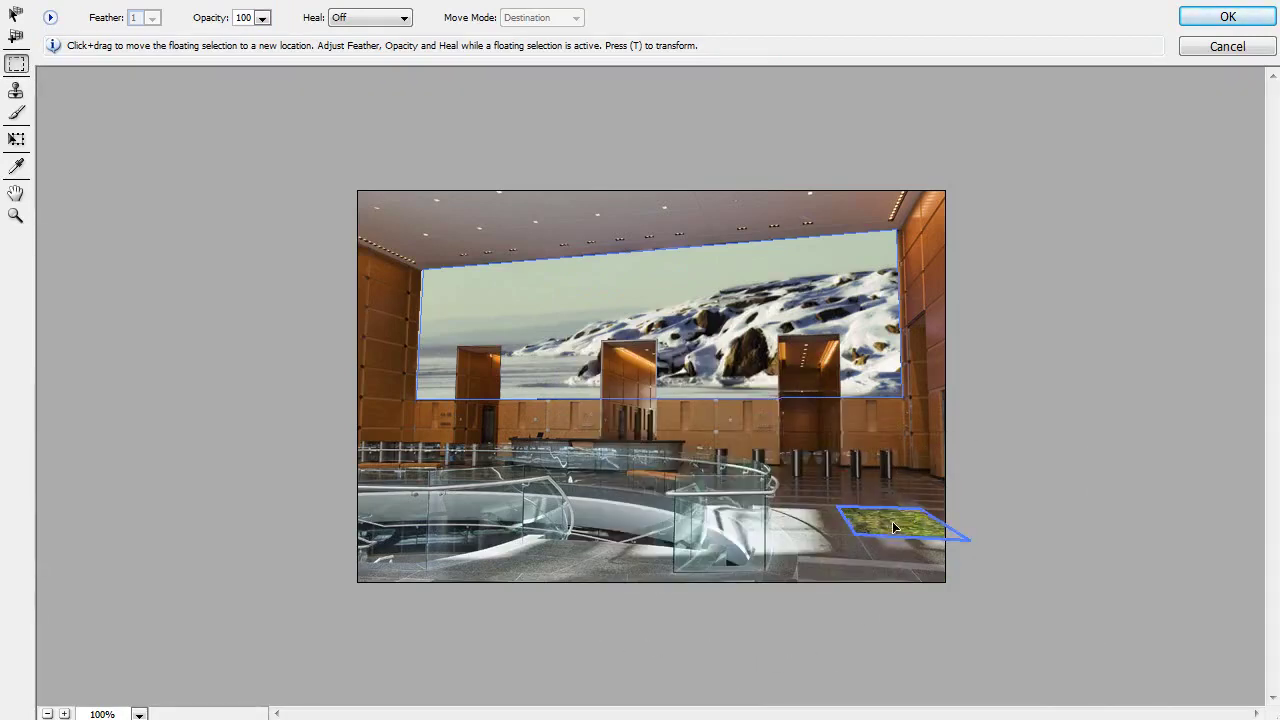
{"action": "left_click", "coordinate": [932, 570]}
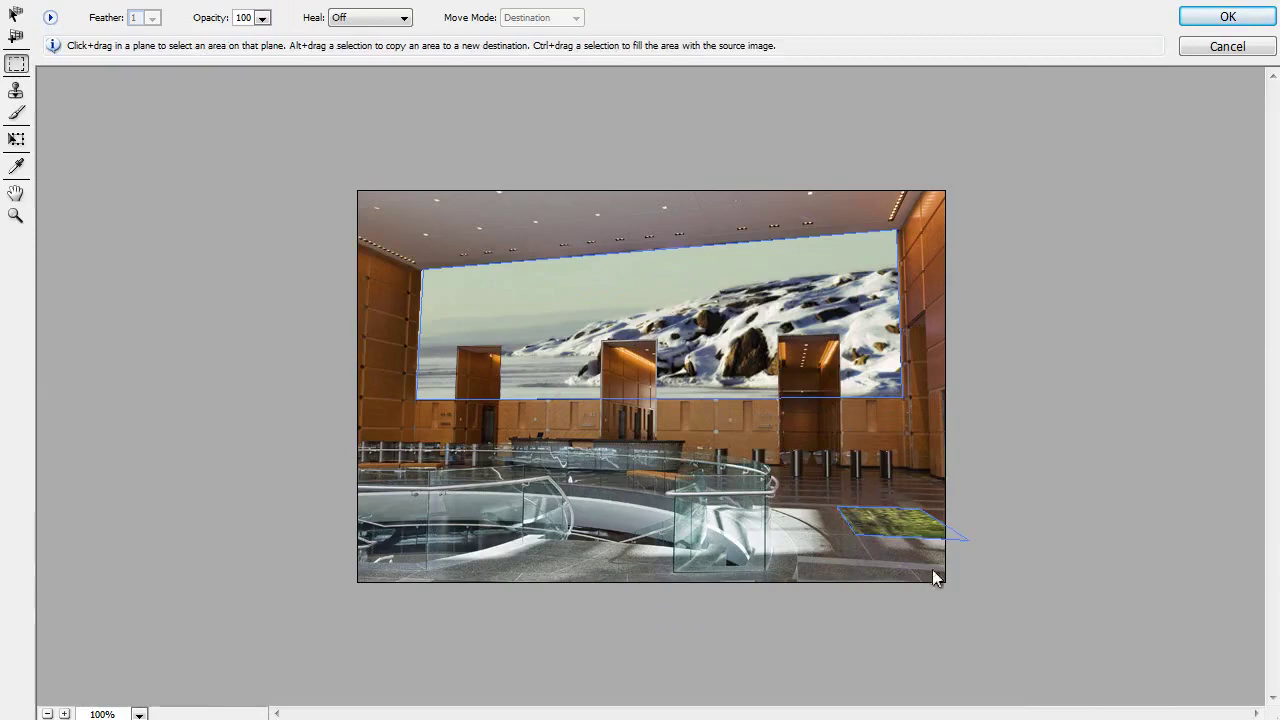
{"action": "left_click", "coordinate": [1235, 20]}
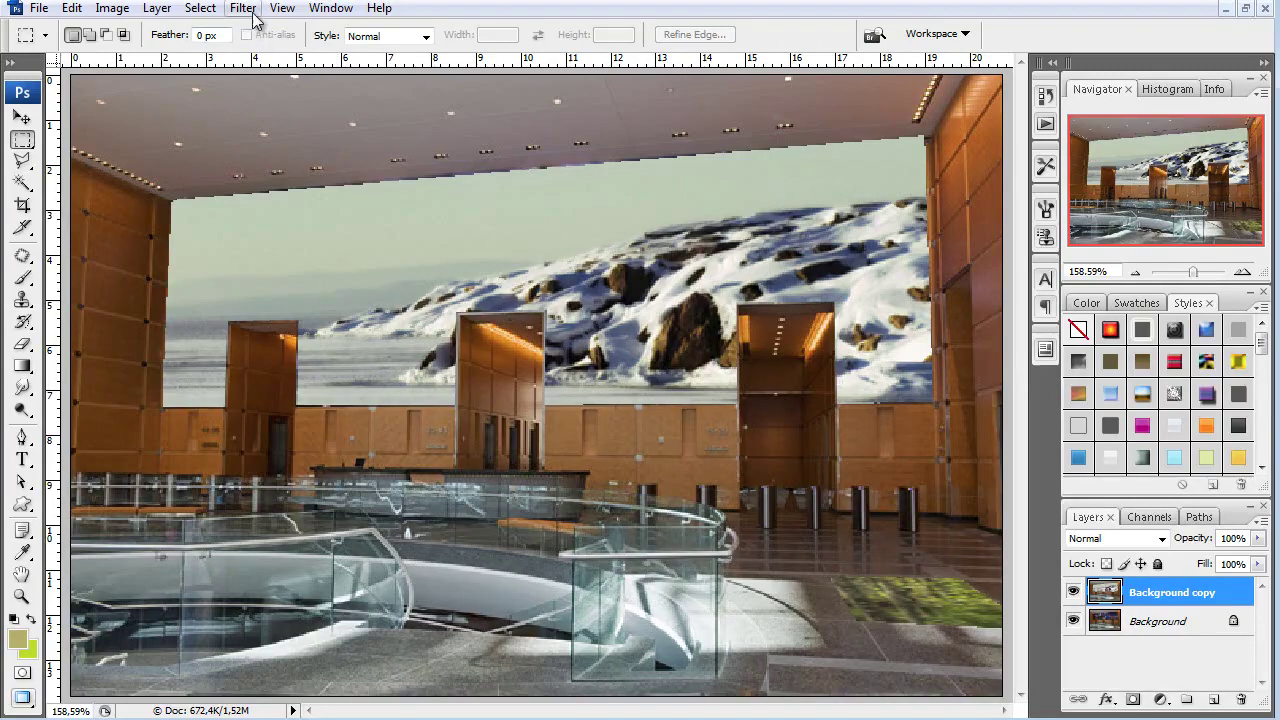
Reopen Vanishing Point from the Filter menu and adjust the mural plane's bottom-right corner.
{"action": "left_click", "coordinate": [284, 10]}
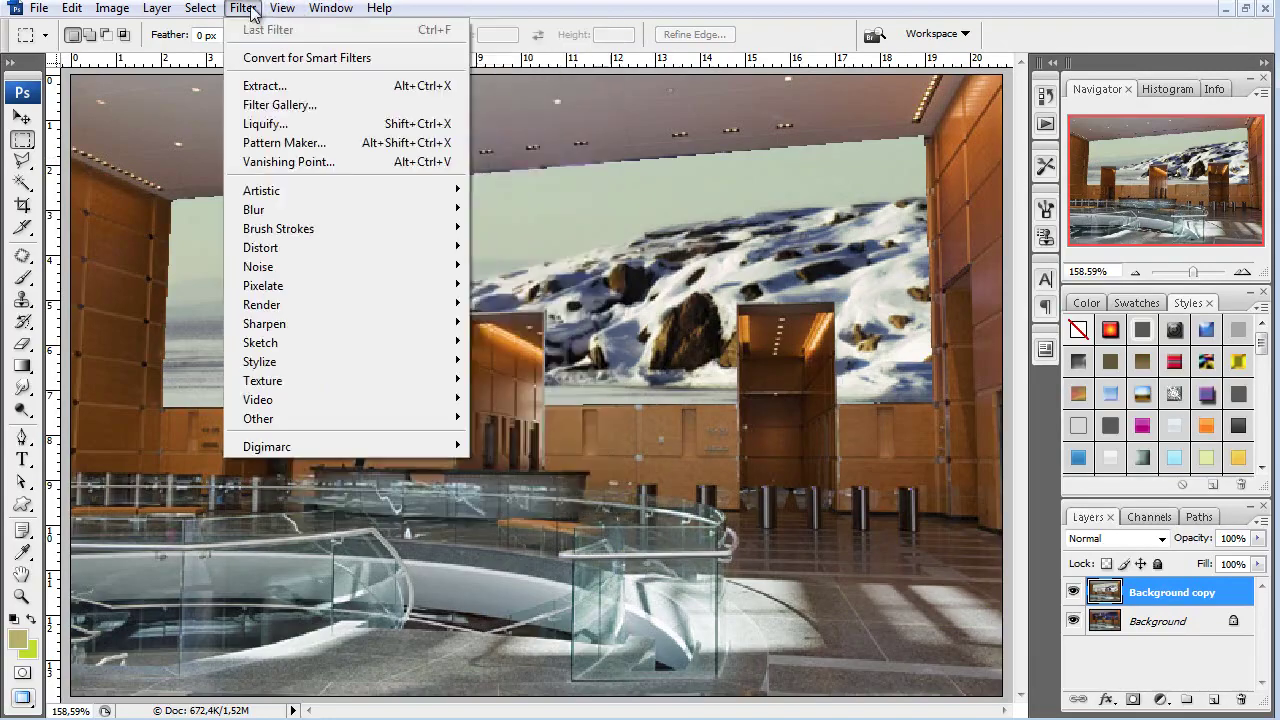
{"action": "left_click", "coordinate": [285, 161]}
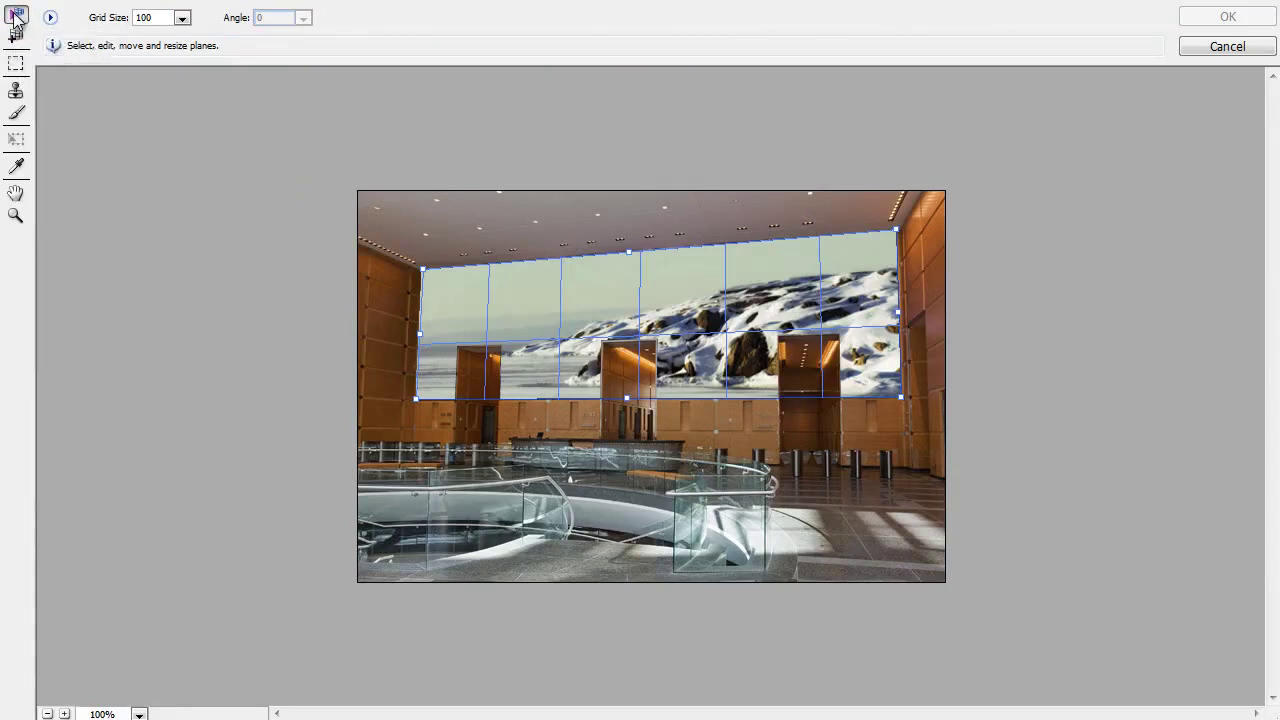
{"action": "mouse_move", "coordinate": [900, 397]}
{"action": "left_mouse_down"}
{"action": "mouse_move", "coordinate": [812, 343]}
{"action": "mouse_move", "coordinate": [900, 397]}
{"action": "left_mouse_up"}
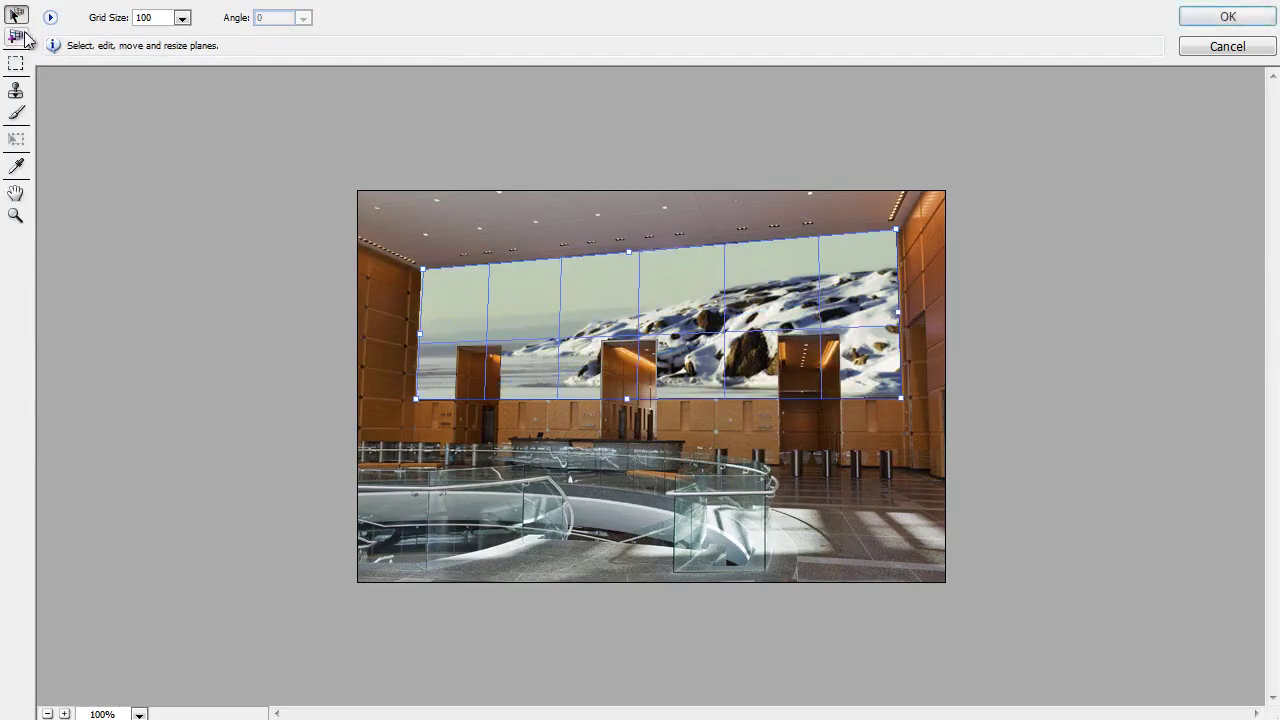
Draw a trial four-corner floor plane, then delete it, leaving only the wall plane.
{"action": "left_click", "coordinate": [16, 36]}
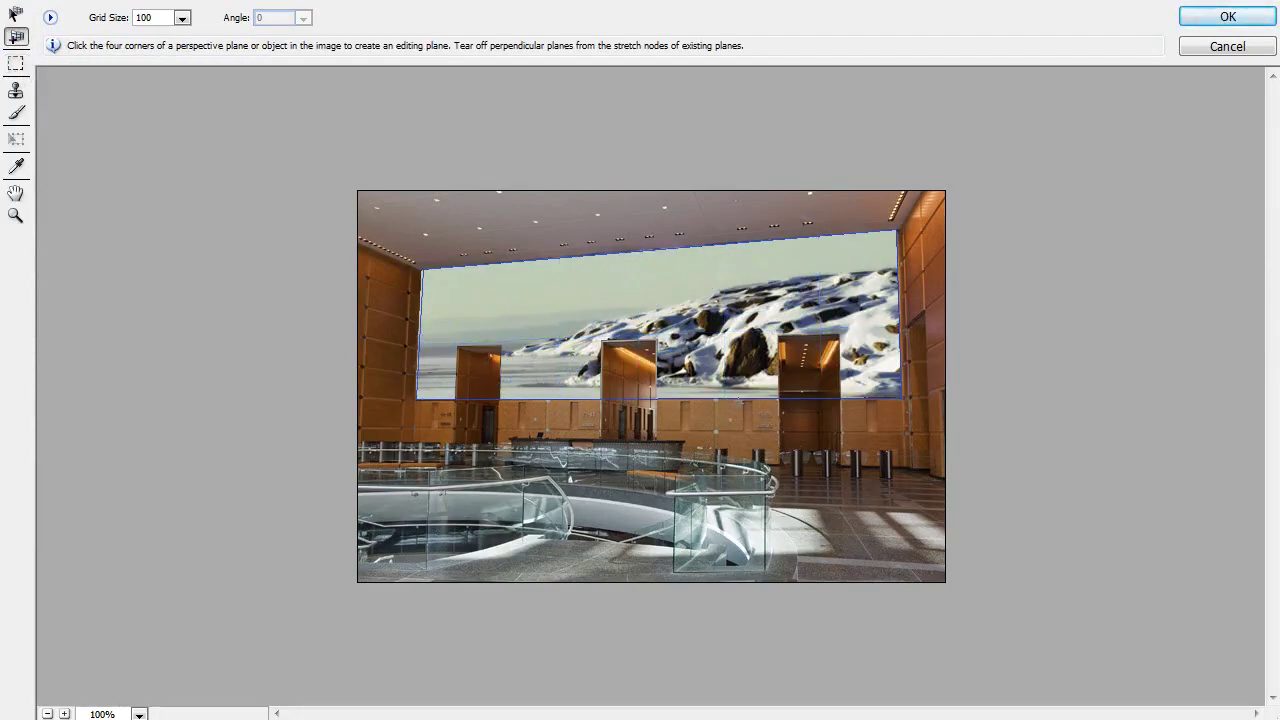
{"action": "left_click", "coordinate": [743, 415]}
{"action": "left_click", "coordinate": [615, 496]}
{"action": "left_click", "coordinate": [818, 512]}
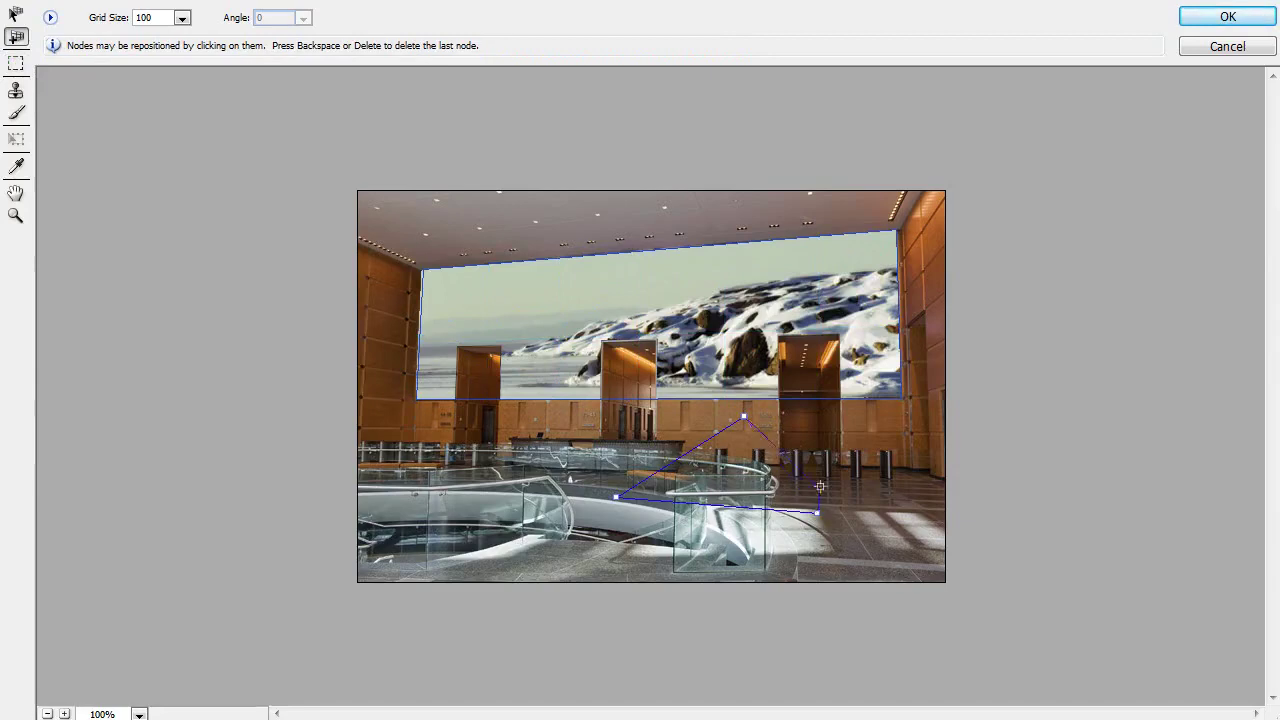
{"action": "left_click", "coordinate": [928, 419]}
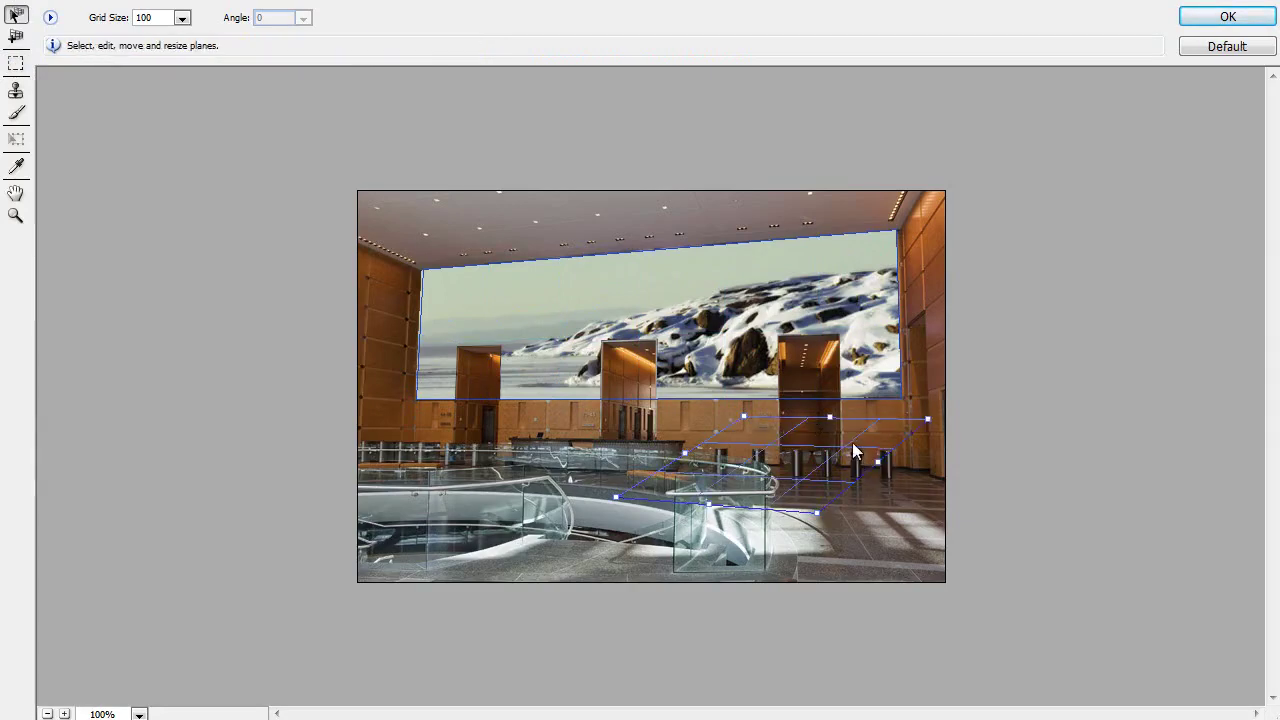
{"action": "key", "text": "BackSpace"}
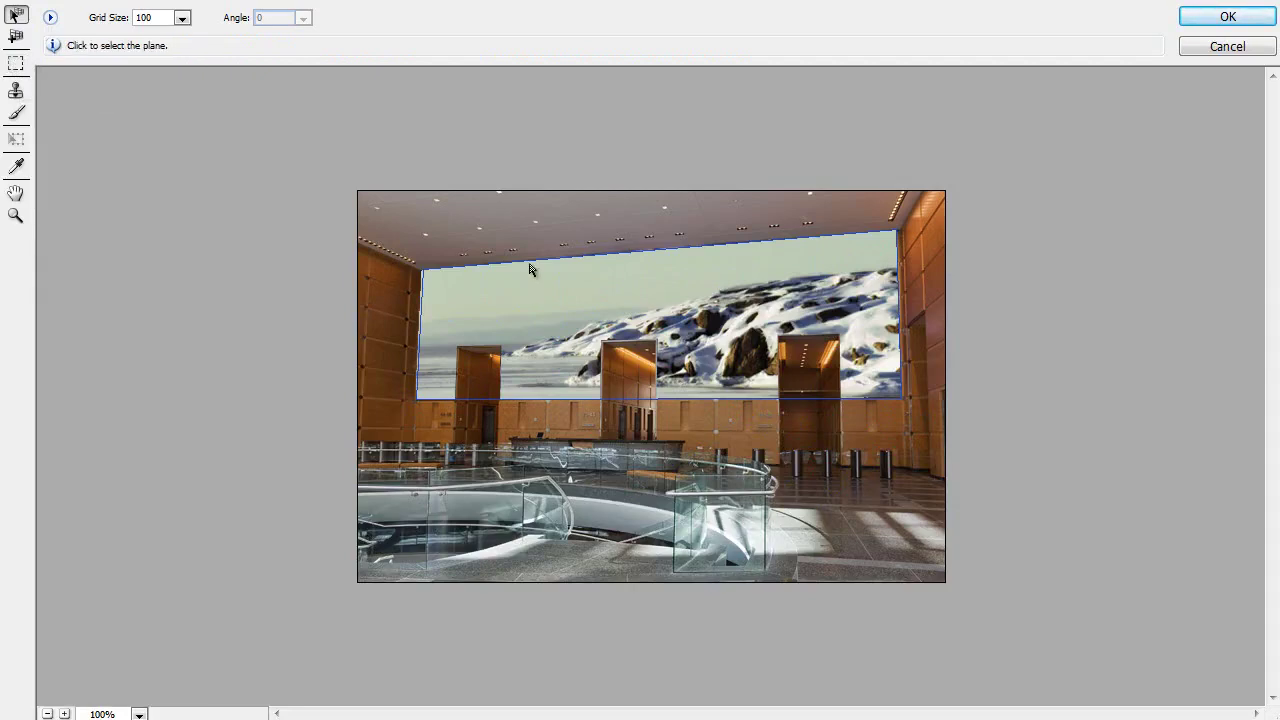
{"action": "left_click", "coordinate": [17, 65]}
{"action": "left_click_drag", "start_coordinate": [903, 407], "coordinate": [866, 404]}
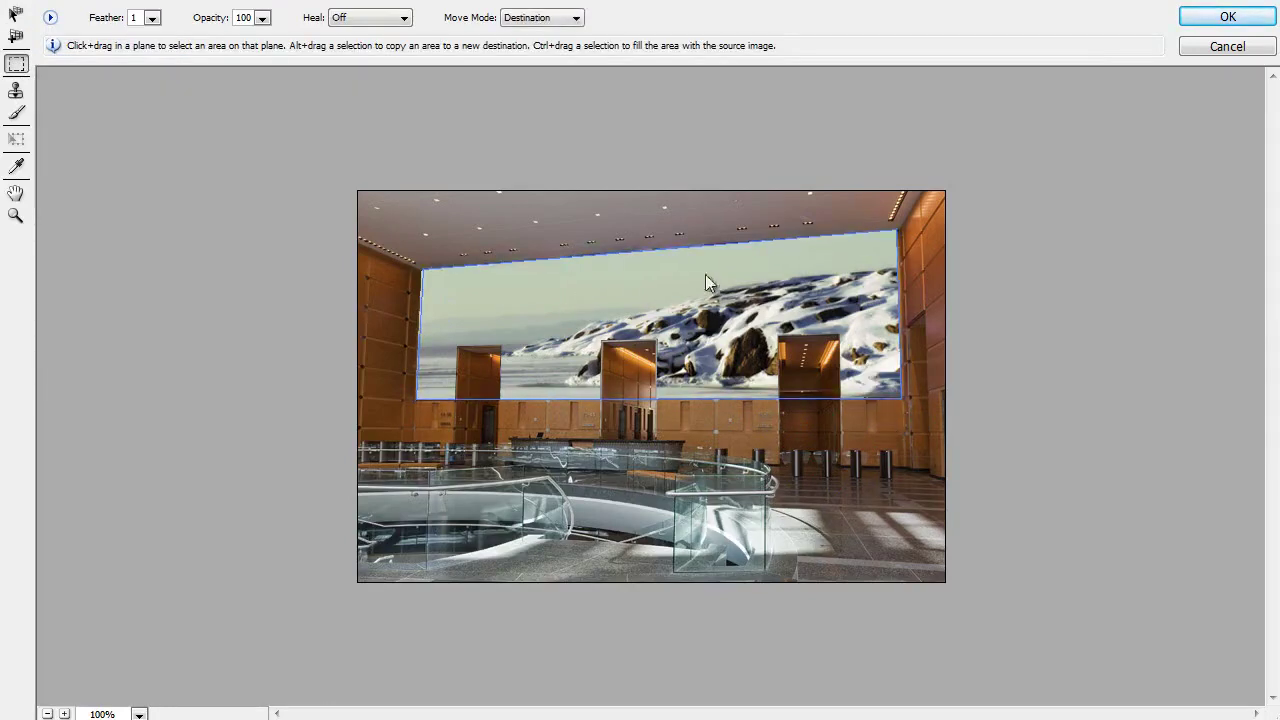
{"action": "left_click_drag", "start_coordinate": [608, 276], "coordinate": [724, 350]}
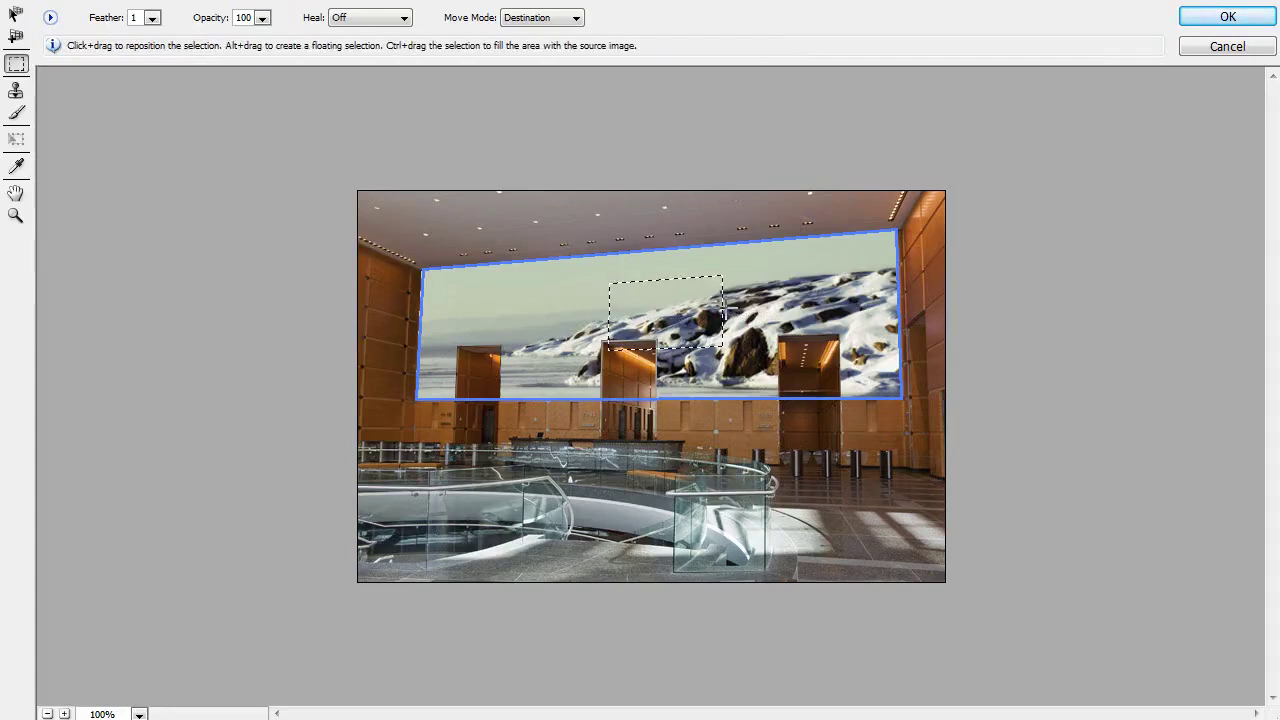
{"action": "left_click", "coordinate": [778, 291]}
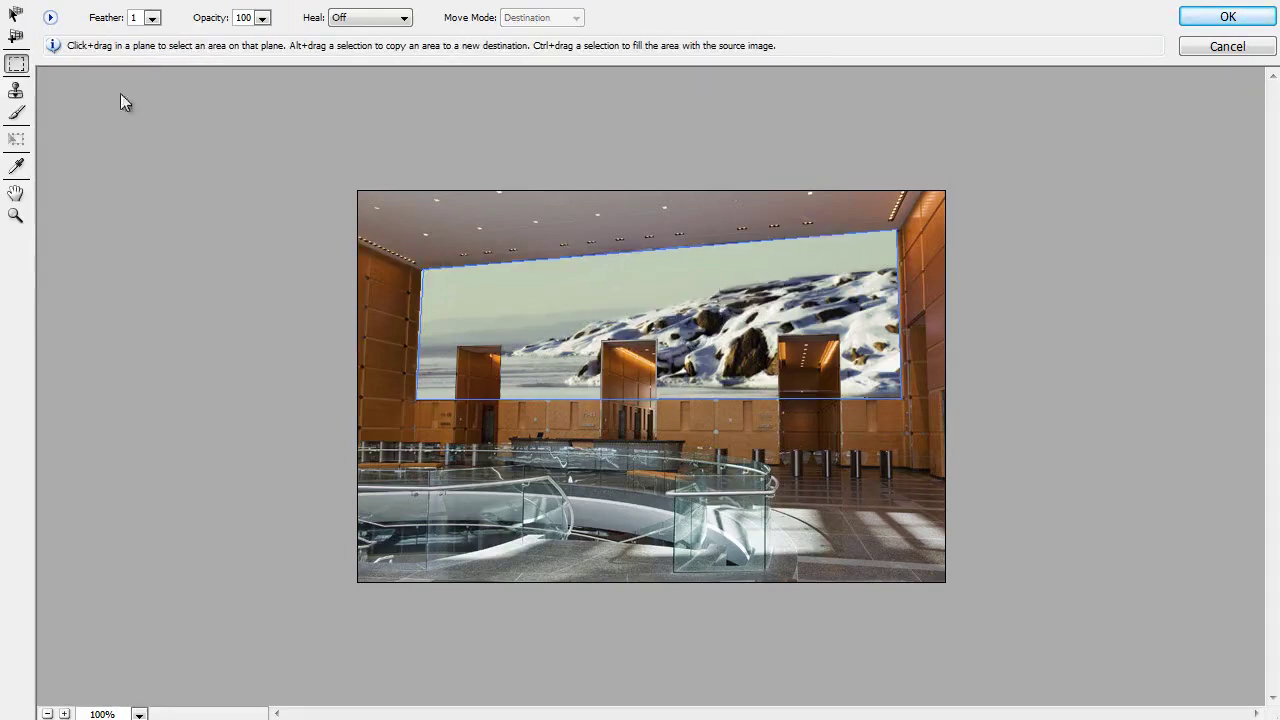
{"action": "left_click", "coordinate": [17, 90]}
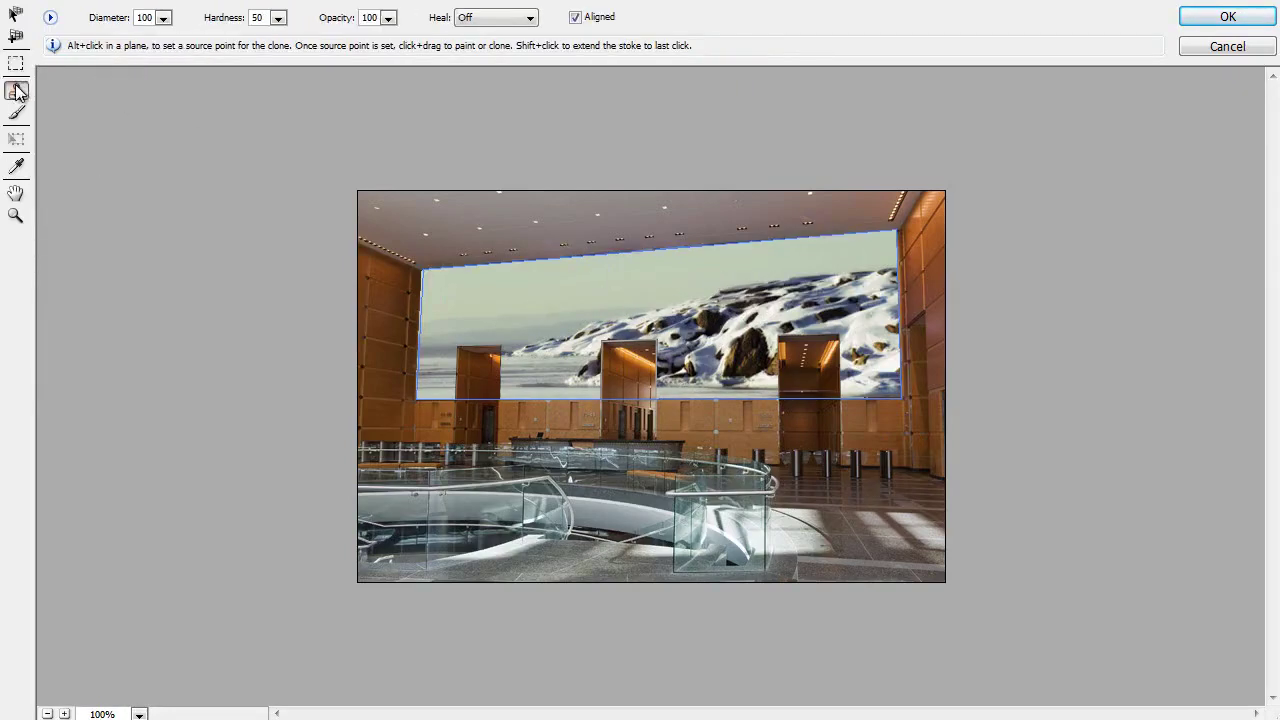
{"action": "left_click", "coordinate": [551, 305], "text": "alt"}
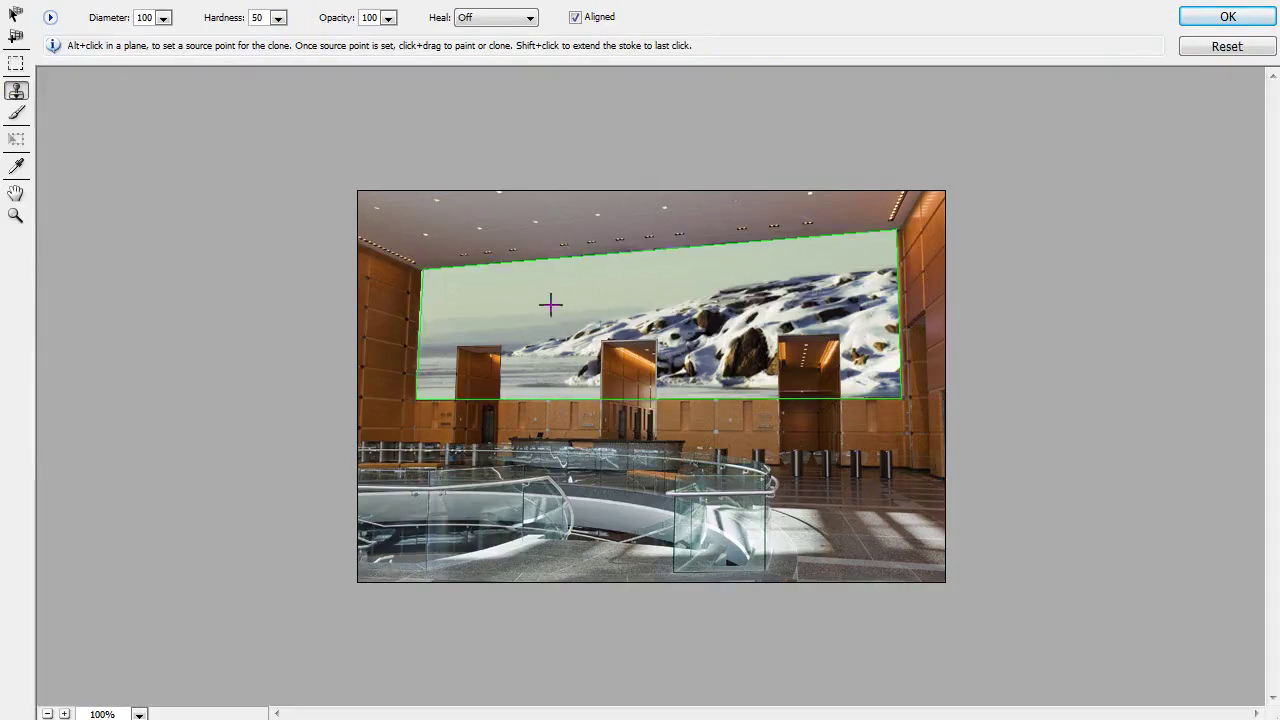
{"action": "left_click", "coordinate": [740, 300]}
{"action": "mouse_move", "coordinate": [740, 300]}
{"action": "left_mouse_down"}
{"action": "mouse_move", "coordinate": [570, 378]}
{"action": "mouse_move", "coordinate": [515, 300]}
{"action": "left_mouse_up"}
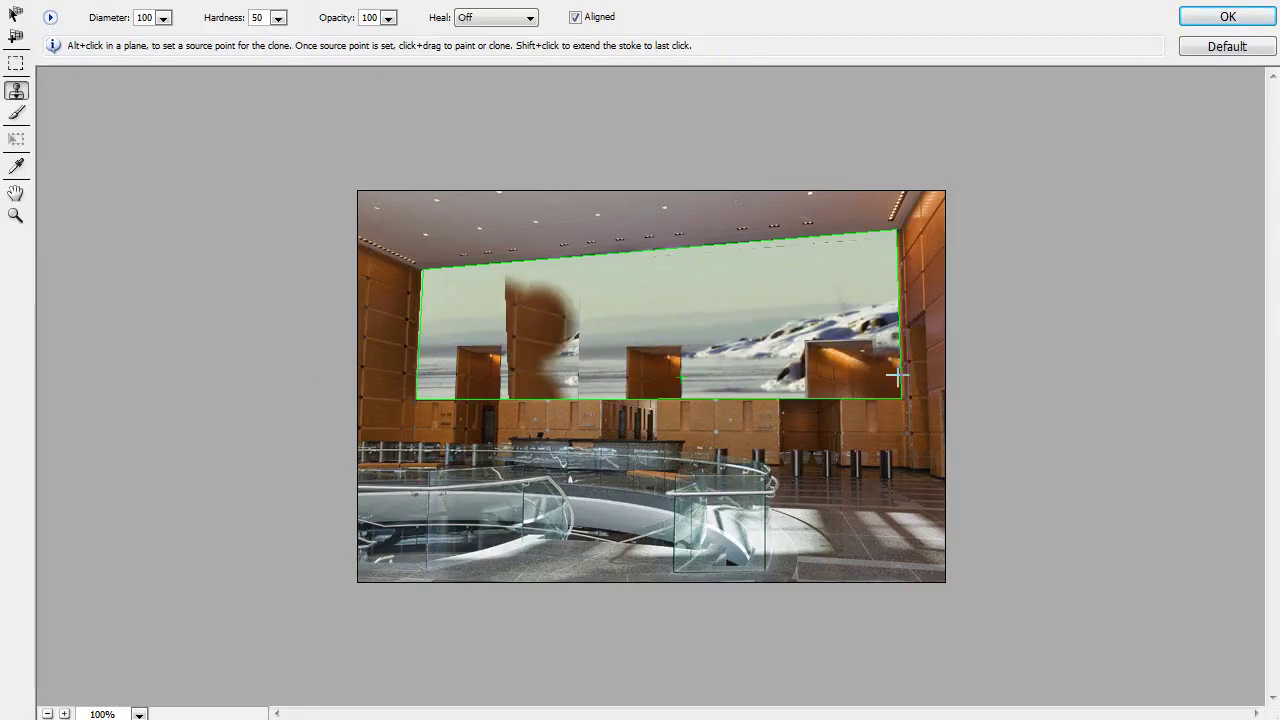
{"action": "key", "text": "ctrl+alt+z"}
{"action": "key", "text": "ctrl+alt+z"}
{"action": "left_click", "coordinate": [16, 113]}
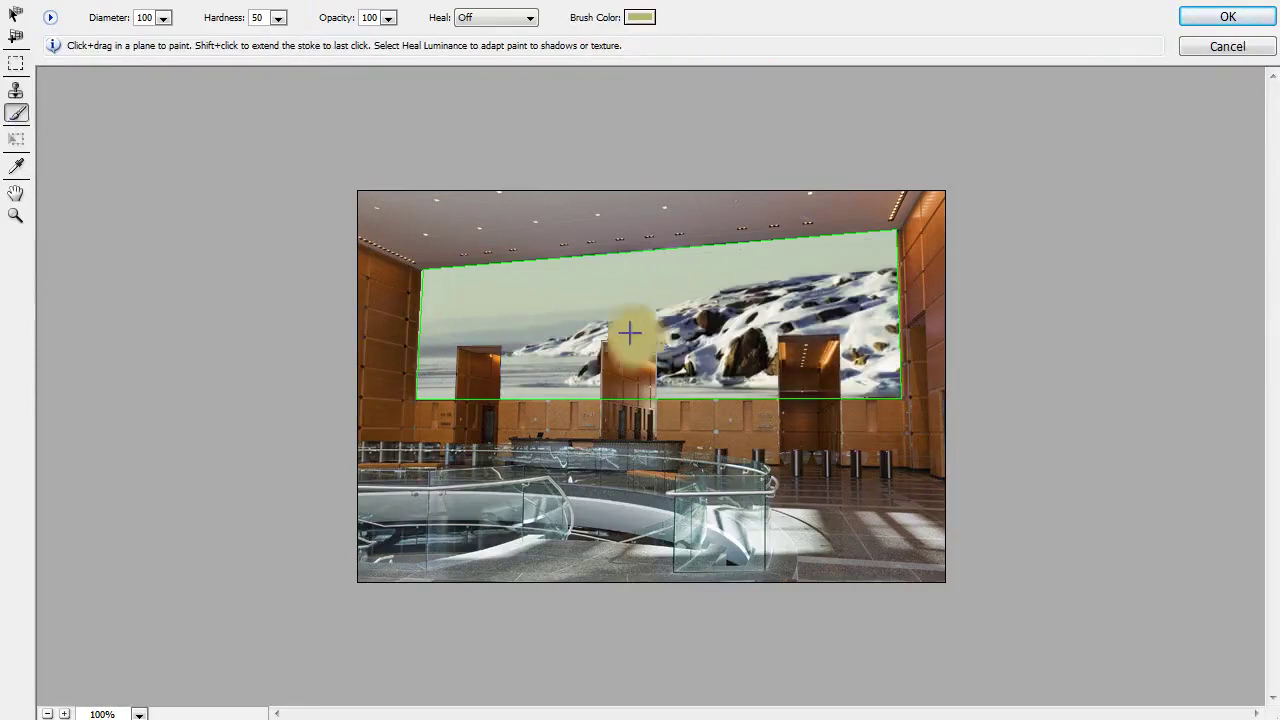
{"action": "mouse_move", "coordinate": [643, 283]}
{"action": "left_mouse_down"}
{"action": "mouse_move", "coordinate": [556, 351]}
{"action": "mouse_move", "coordinate": [266, 363]}
{"action": "left_mouse_up"}
{"action": "mouse_move", "coordinate": [400, 415]}
{"action": "left_mouse_down"}
{"action": "mouse_move", "coordinate": [391, 512]}
{"action": "mouse_move", "coordinate": [766, 466]}
{"action": "left_mouse_up"}
{"action": "key", "text": "ctrl+z"}
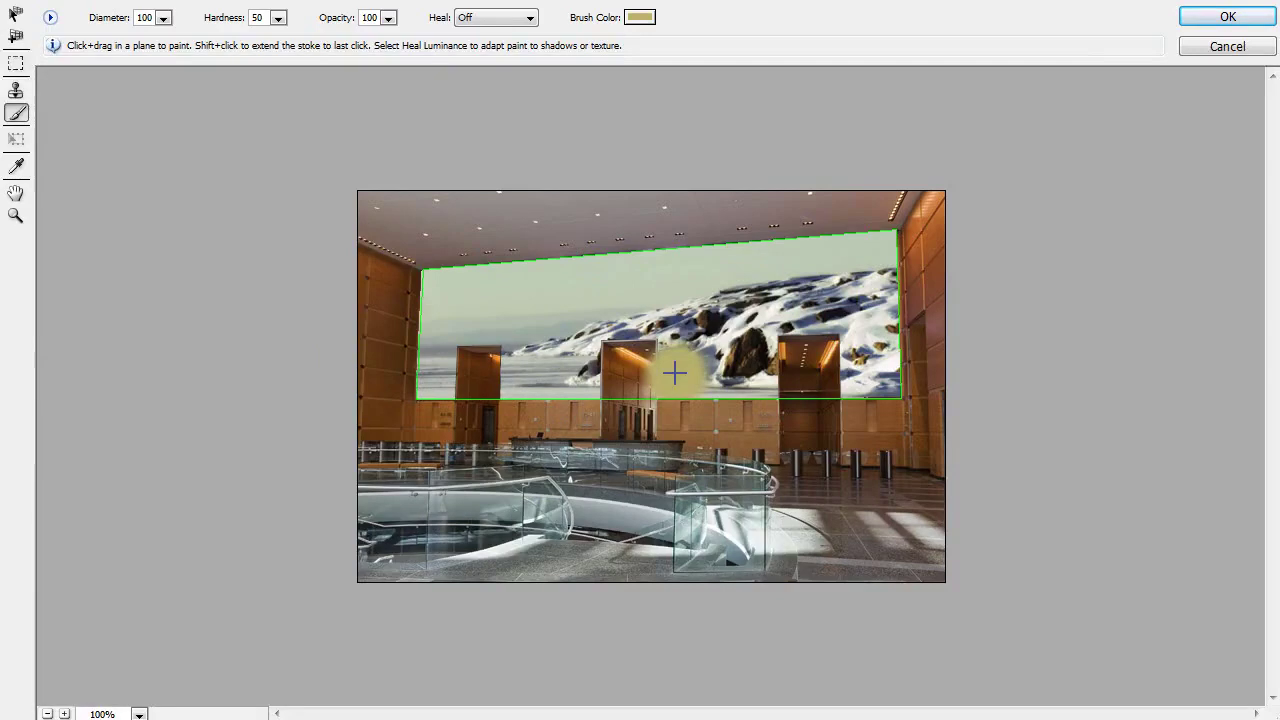
{"action": "left_click", "coordinate": [18, 168]}
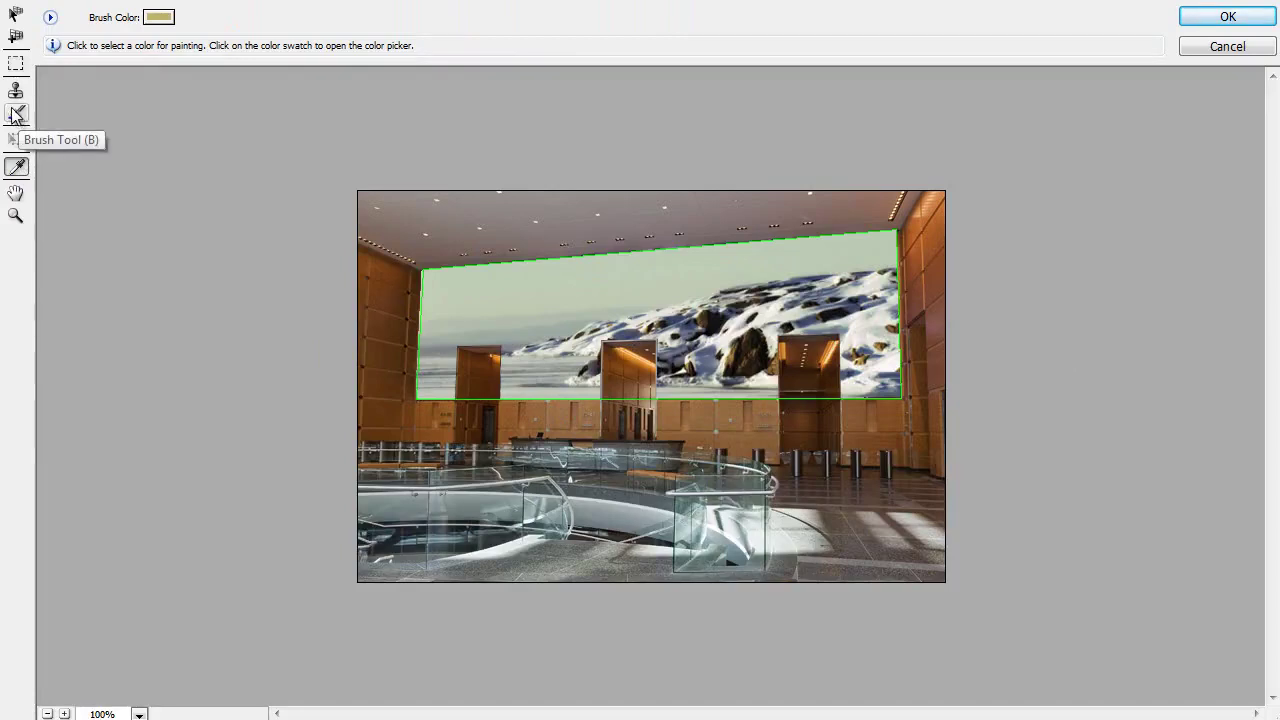
{"action": "left_click", "coordinate": [16, 193]}
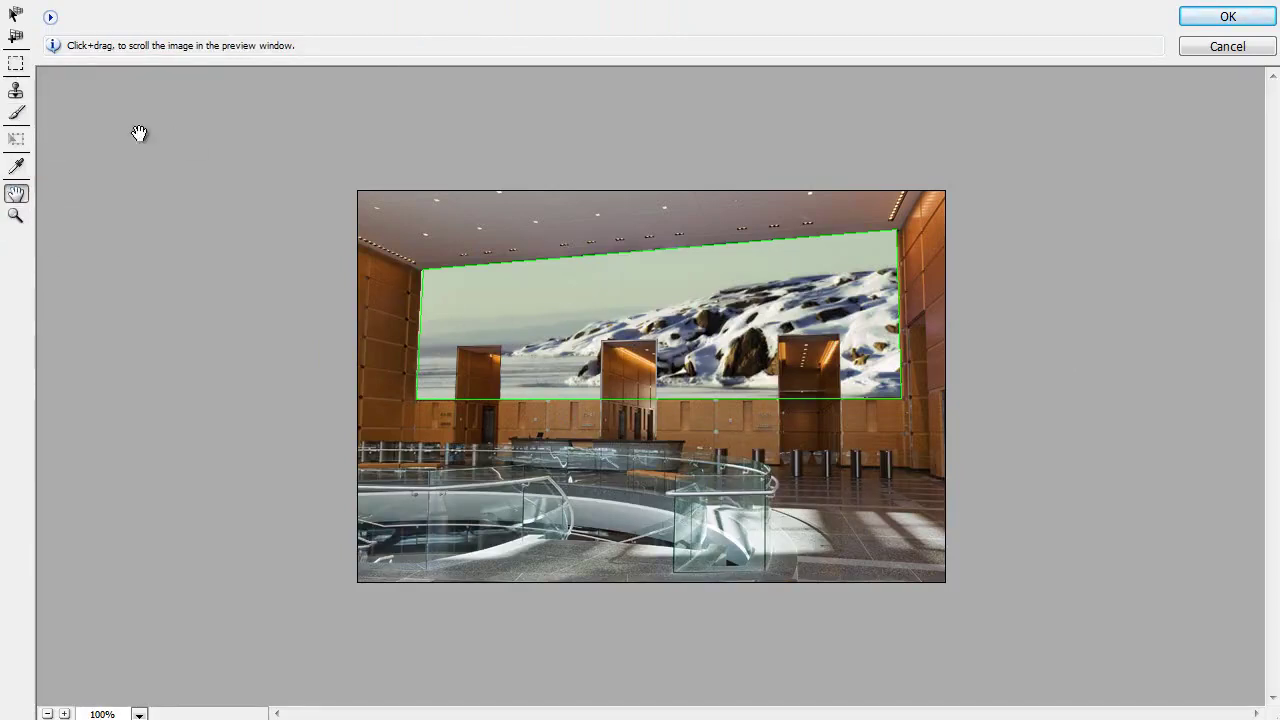
{"action": "left_click", "coordinate": [51, 17]}
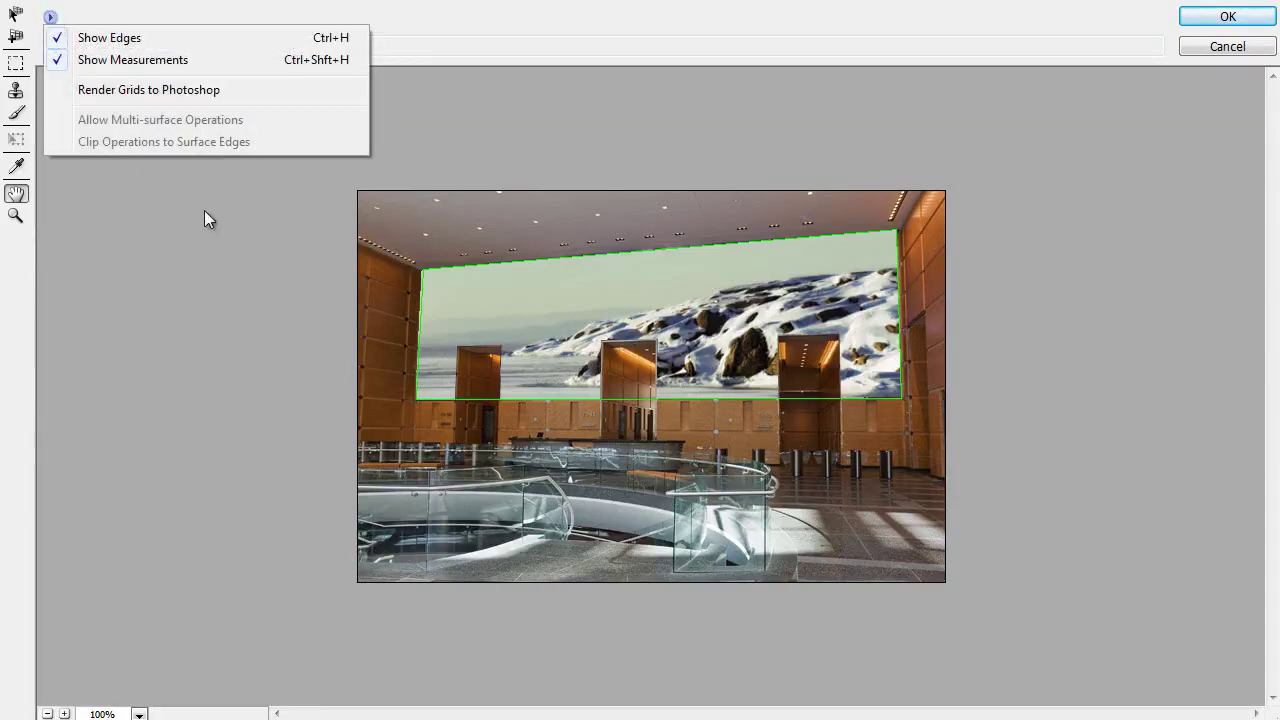
{"action": "left_click", "coordinate": [204, 218]}
{"action": "left_click", "coordinate": [15, 14]}
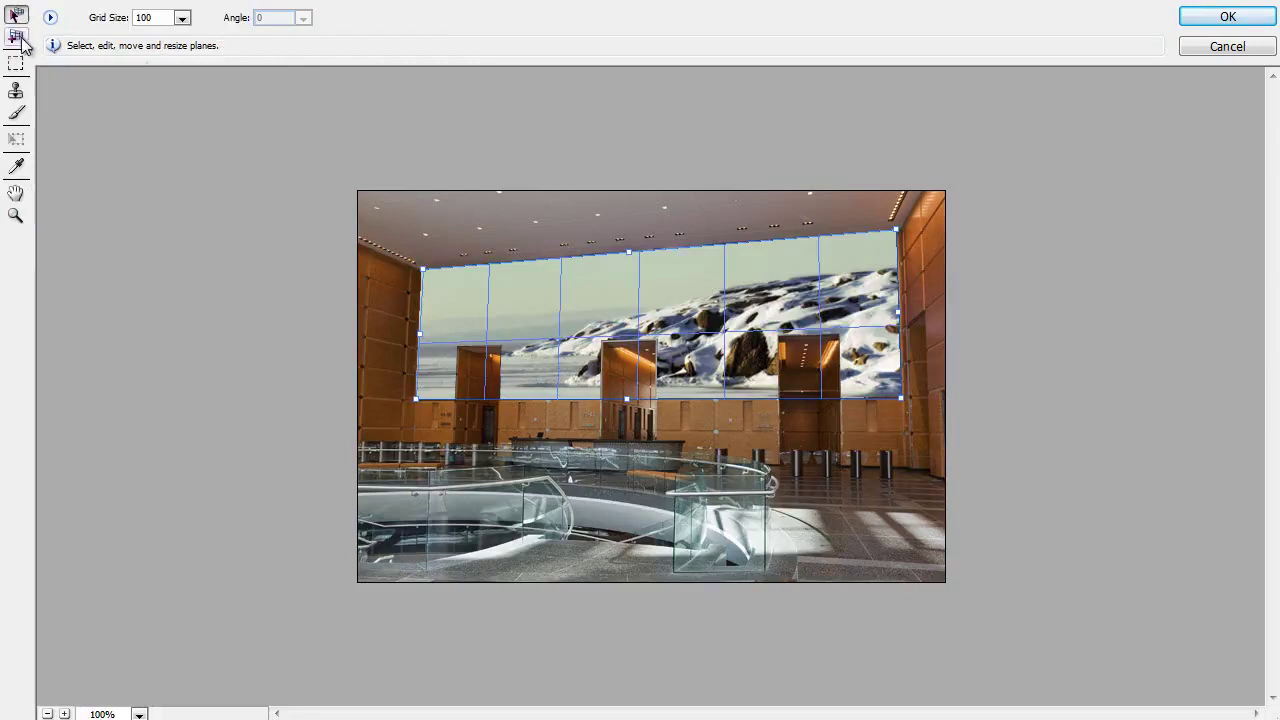
Make the wall plane's perspective grid much coarser with the Grid Size control.
{"action": "left_click", "coordinate": [16, 37]}
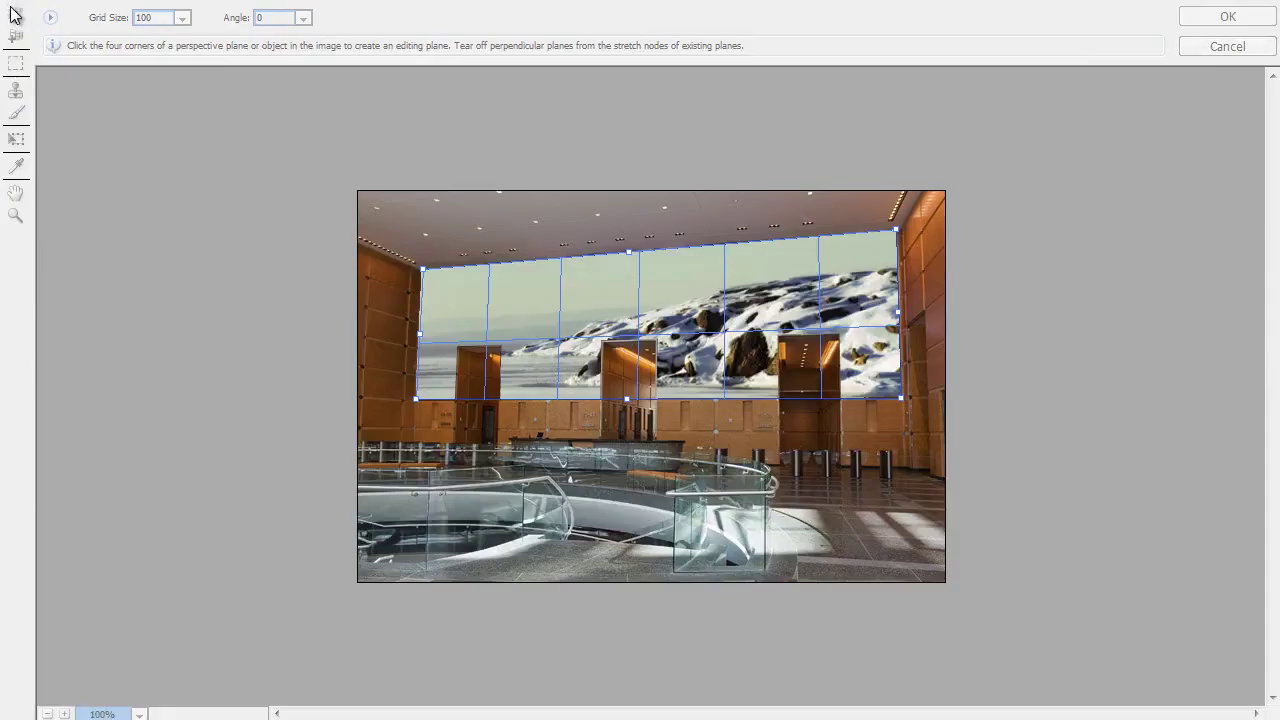
{"action": "left_click", "coordinate": [15, 14]}
{"action": "left_click", "coordinate": [183, 18]}
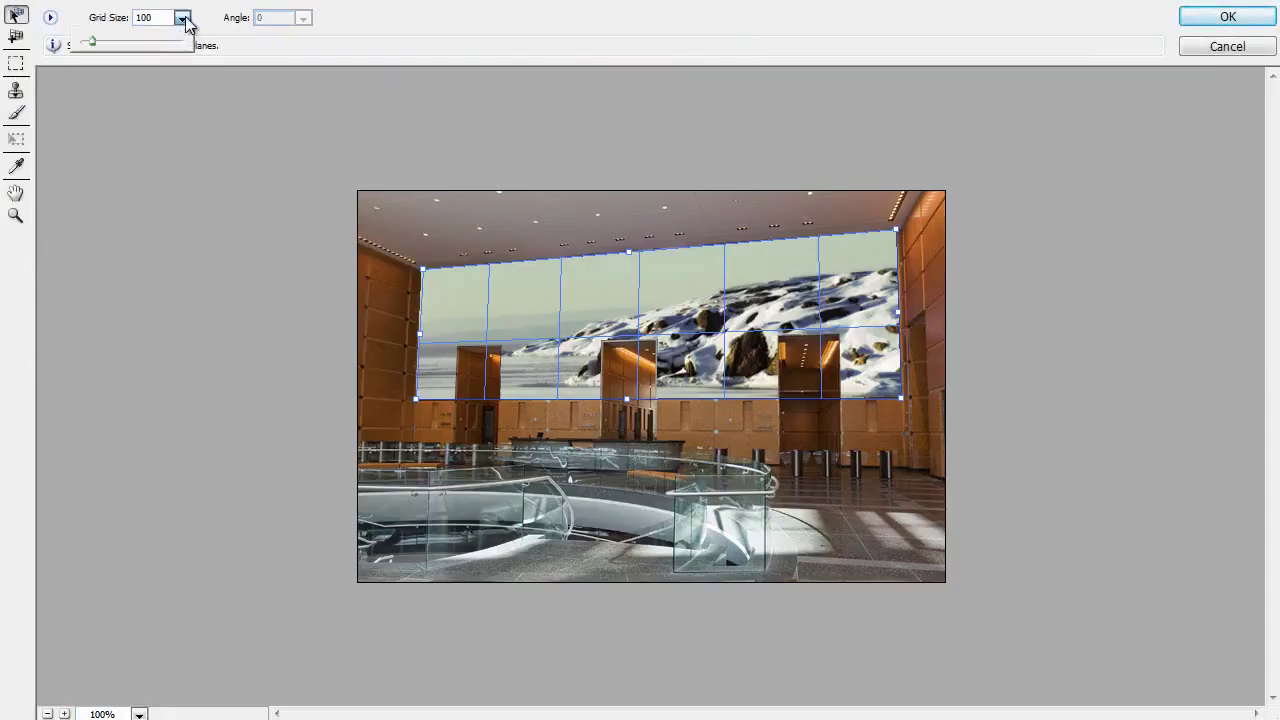
{"action": "left_click_drag", "start_coordinate": [92, 41], "coordinate": [162, 46]}
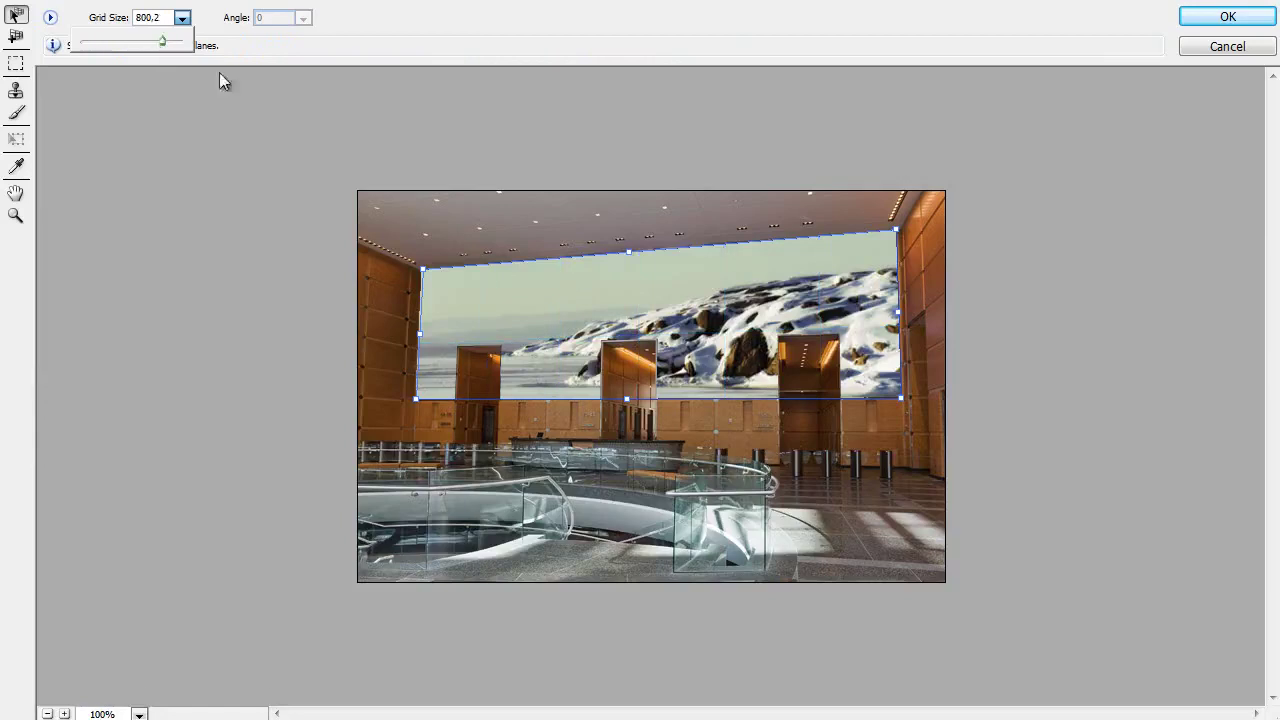
{"action": "left_click", "coordinate": [710, 277]}
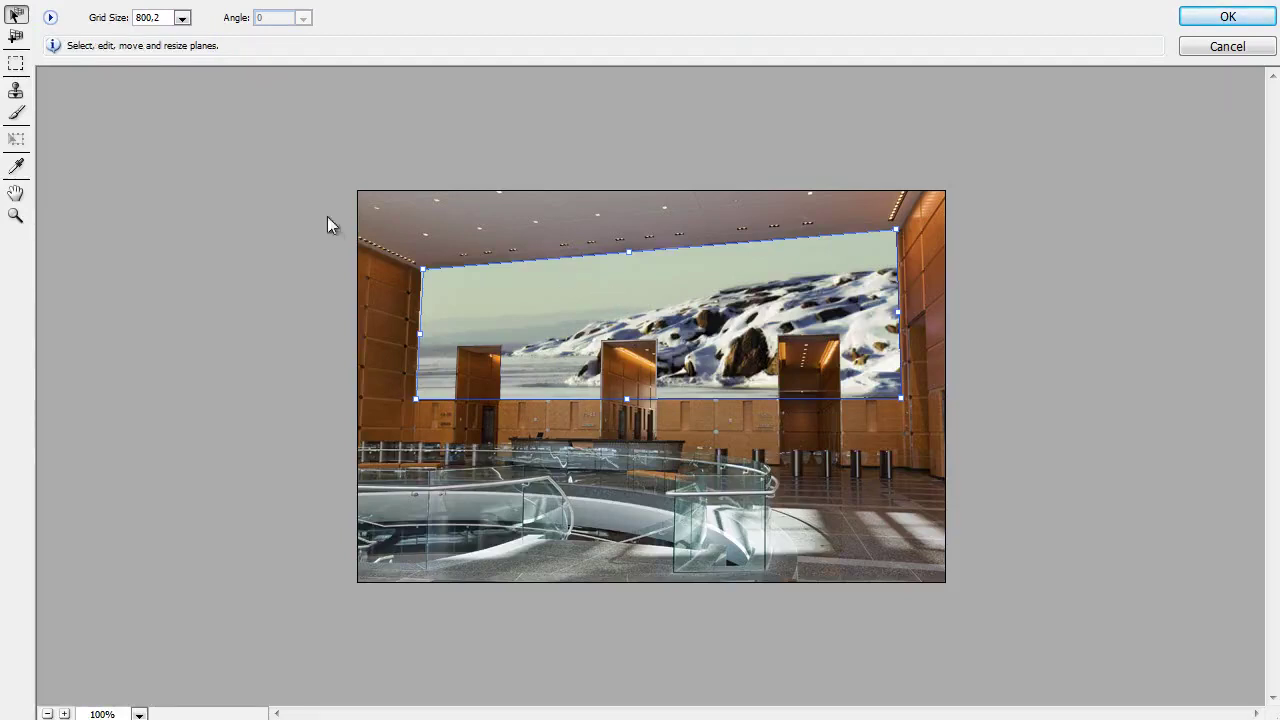
Shrink the wall plane's grid size down to a very dense mesh.
{"action": "left_click", "coordinate": [15, 36]}
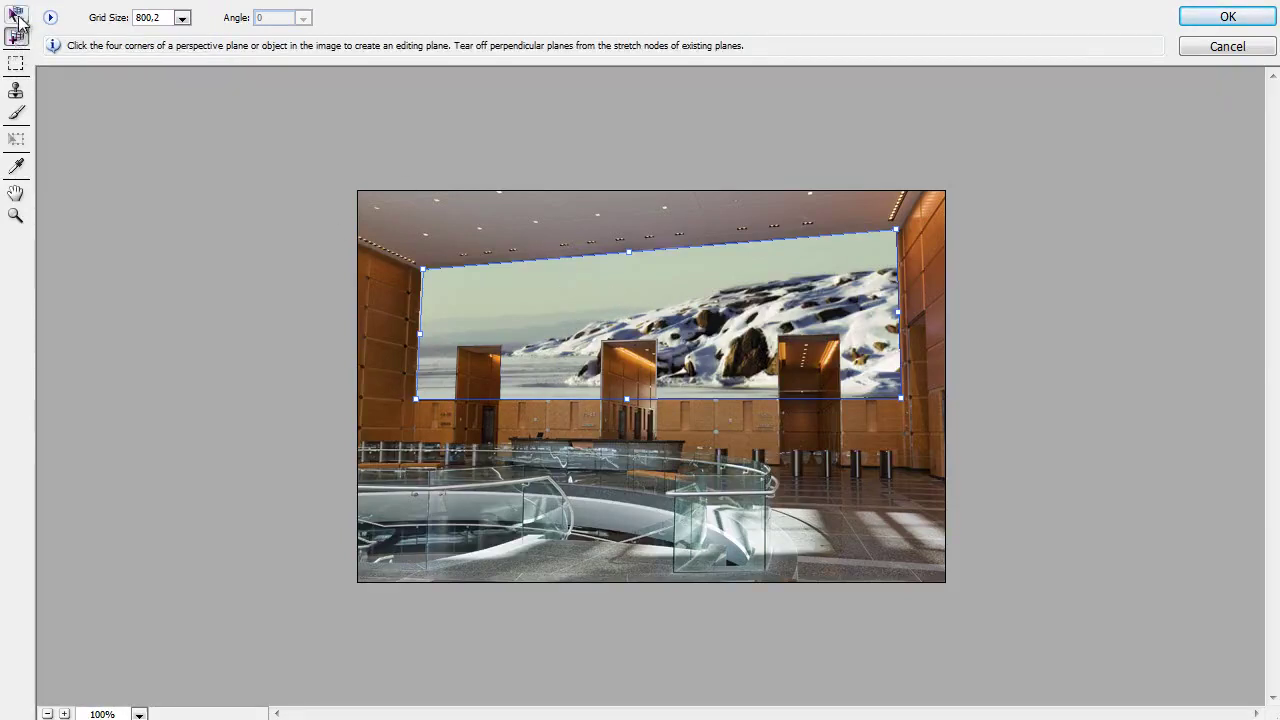
{"action": "left_click", "coordinate": [15, 14]}
{"action": "left_click", "coordinate": [183, 18]}
{"action": "left_click_drag", "start_coordinate": [166, 49], "coordinate": [63, 52]}
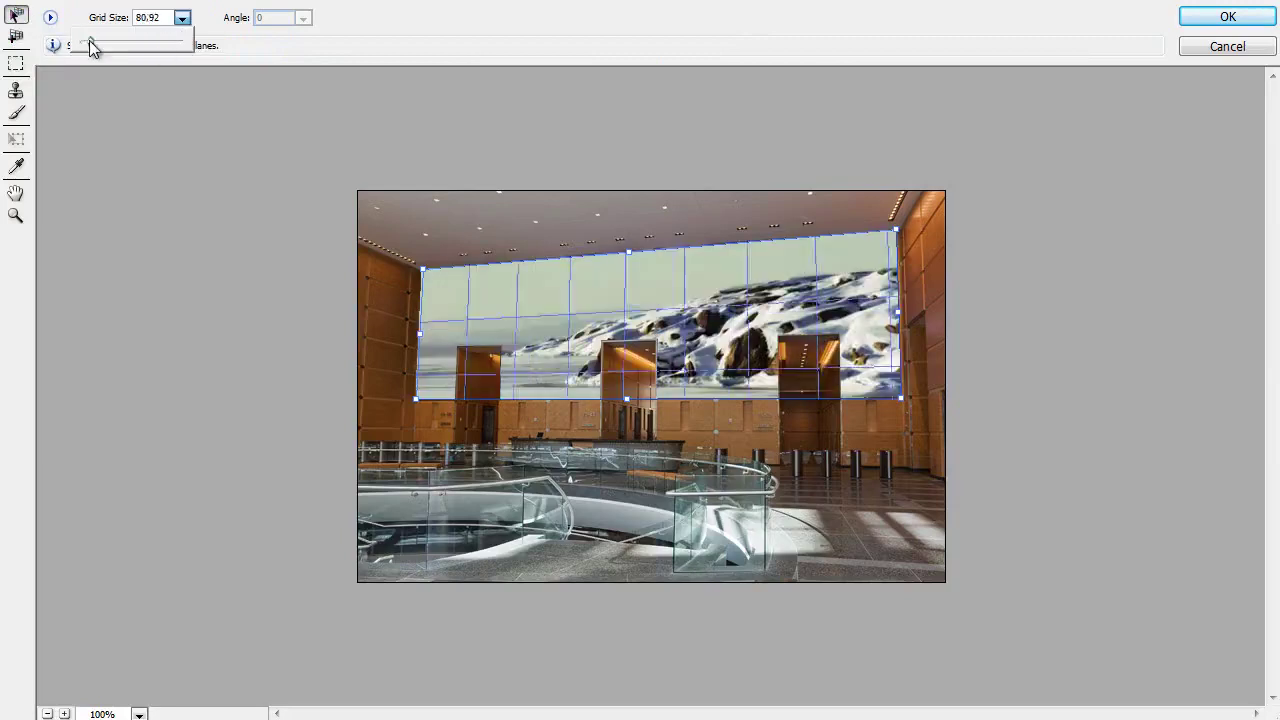
{"action": "left_click_drag", "start_coordinate": [63, 52], "coordinate": [82, 52]}
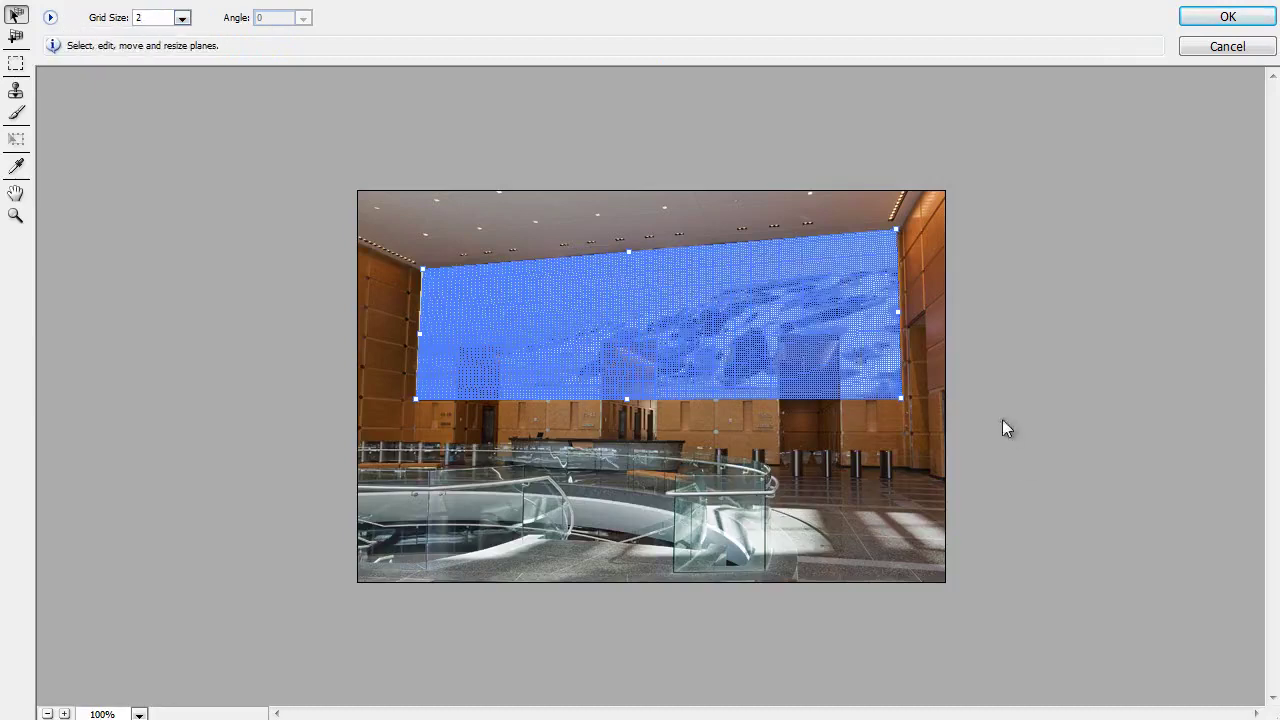
Zoom in on the wall plane and settle the grid size at 20.98.
{"action": "left_click", "coordinate": [15, 216]}
{"action": "left_click_drag", "start_coordinate": [500, 399], "coordinate": [816, 230]}
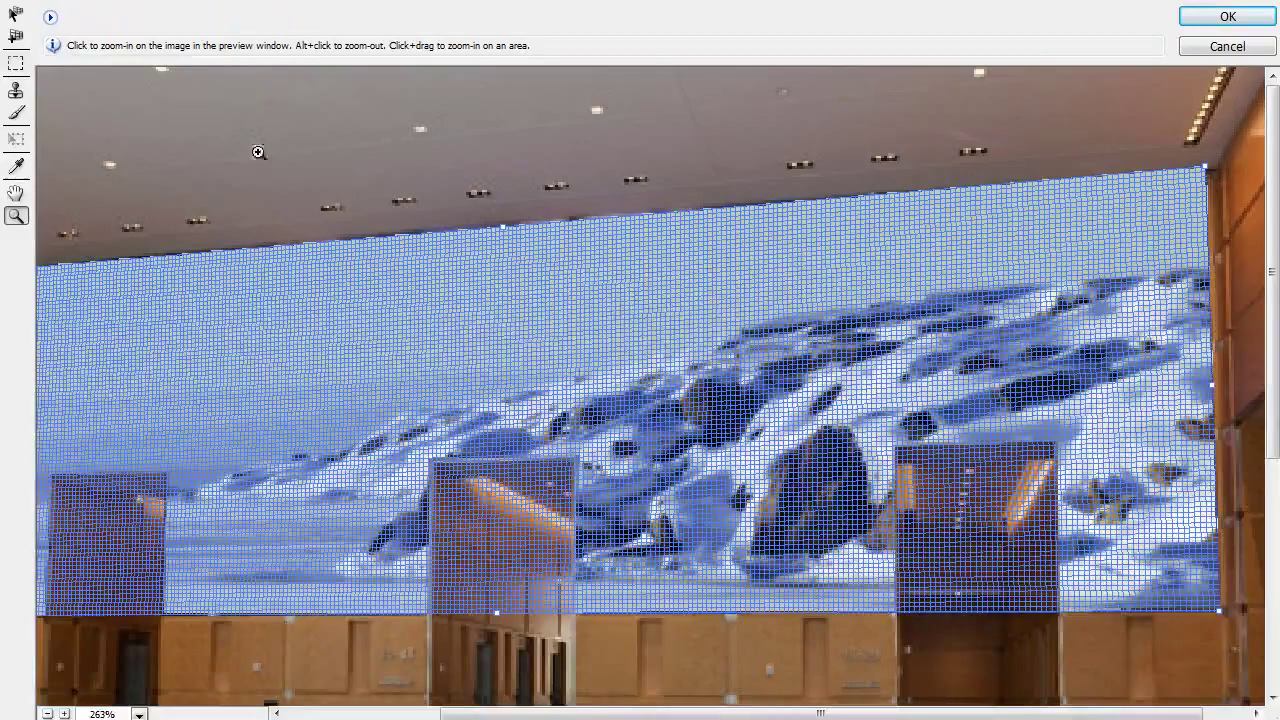
{"action": "left_click", "coordinate": [15, 13]}
{"action": "left_click", "coordinate": [182, 18]}
{"action": "mouse_move", "coordinate": [84, 42]}
{"action": "left_mouse_down"}
{"action": "mouse_move", "coordinate": [143, 48]}
{"action": "mouse_move", "coordinate": [88, 52]}
{"action": "left_mouse_up"}
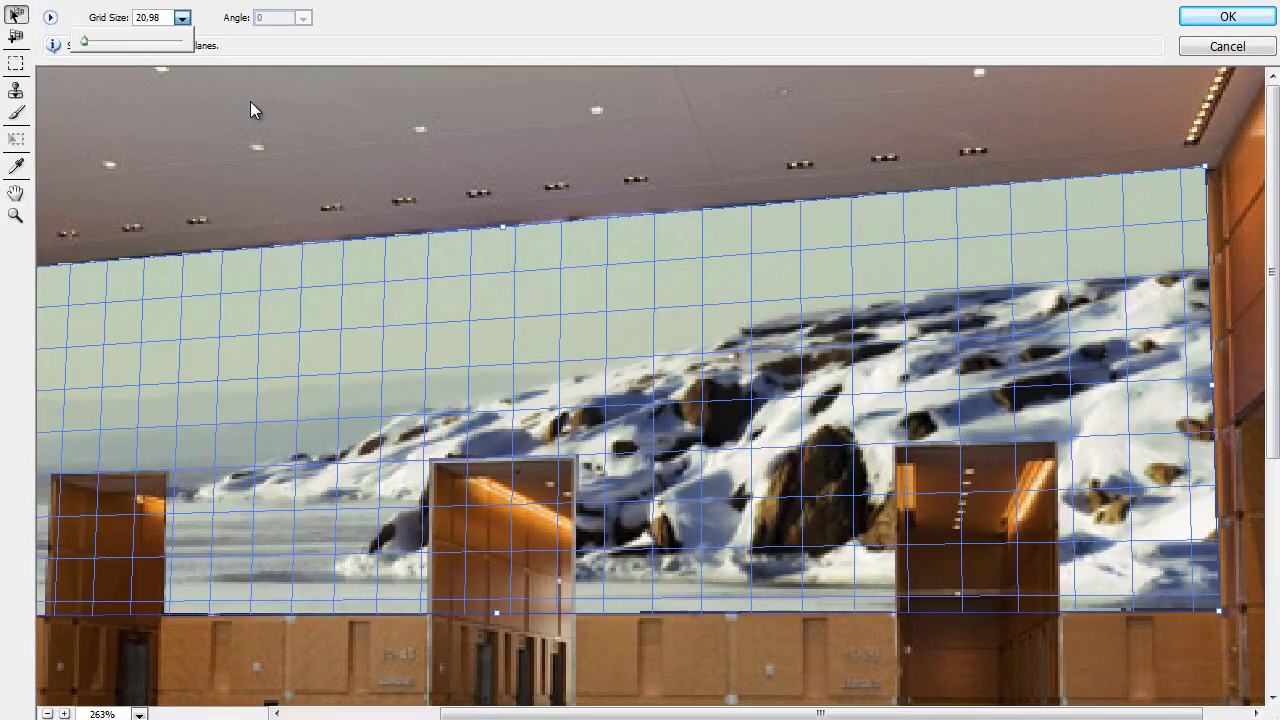
{"action": "left_click", "coordinate": [340, 55]}
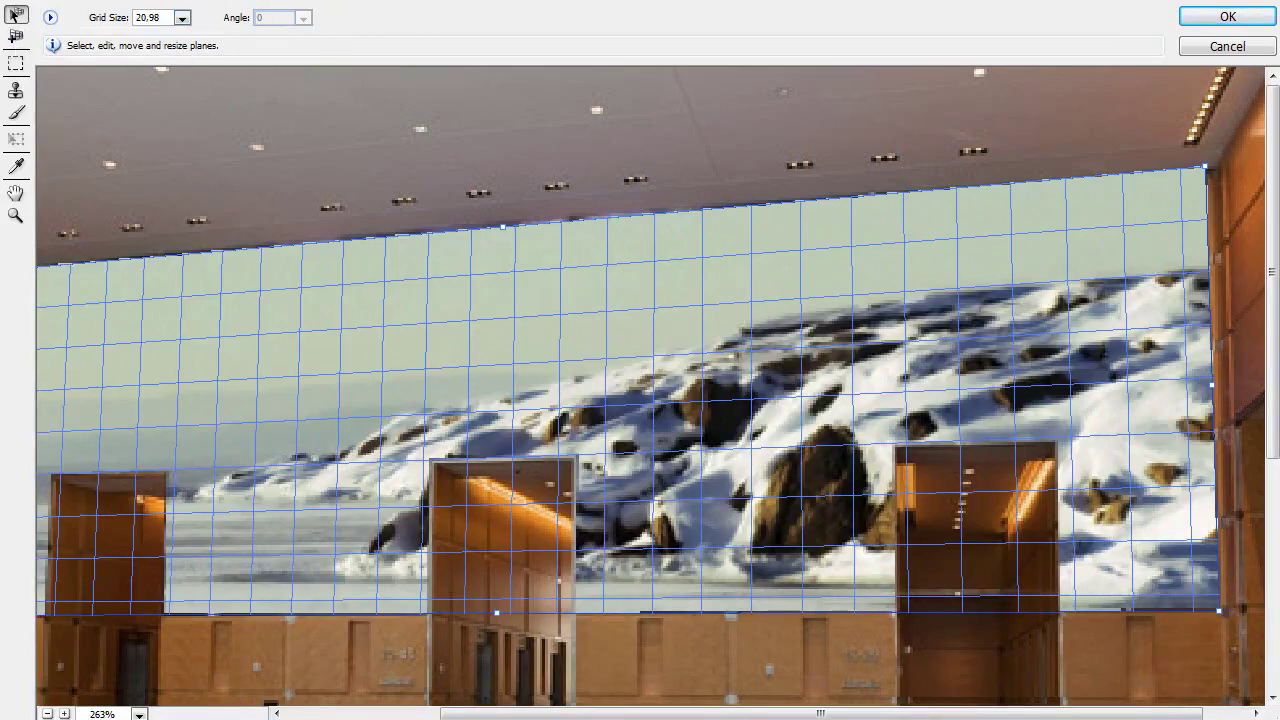
Apply the Vanishing Point edits, then hide and reshow the Background copy layer to compare.
{"action": "left_click", "coordinate": [1227, 18]}
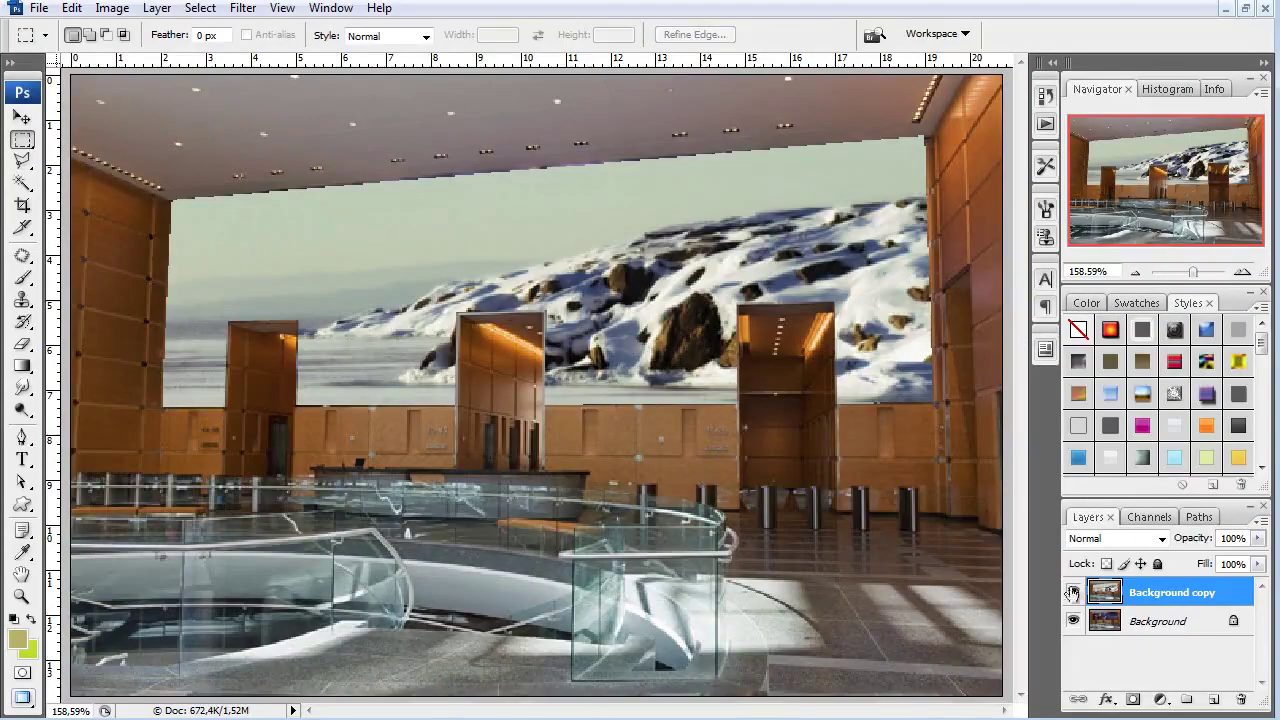
{"action": "left_click", "coordinate": [1073, 592]}
{"action": "left_click", "coordinate": [1073, 592]}
Open Levels, preview darkening with black input at 106, then cancel without changes.
{"action": "key", "text": "ctrl+l"}
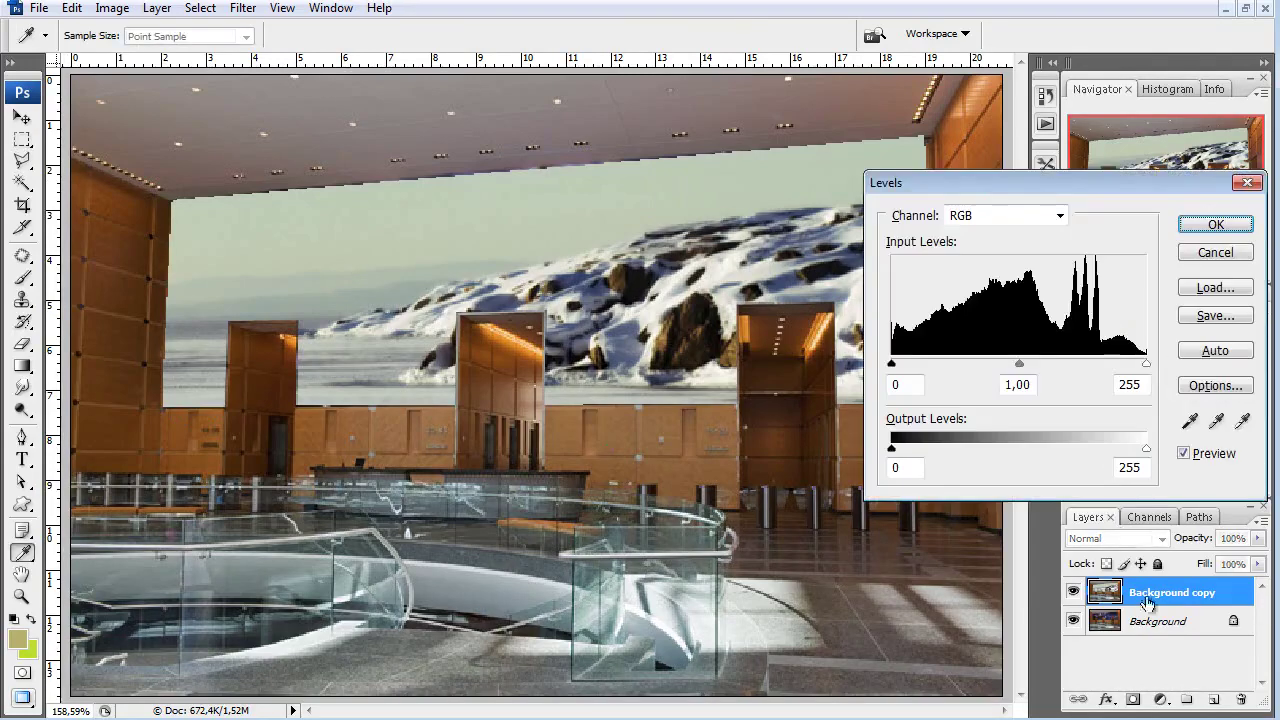
{"action": "mouse_move", "coordinate": [892, 367]}
{"action": "left_mouse_down"}
{"action": "mouse_move", "coordinate": [1119, 367]}
{"action": "mouse_move", "coordinate": [1078, 390]}
{"action": "mouse_move", "coordinate": [892, 390]}
{"action": "left_mouse_up"}
{"action": "left_click", "coordinate": [1218, 252]}
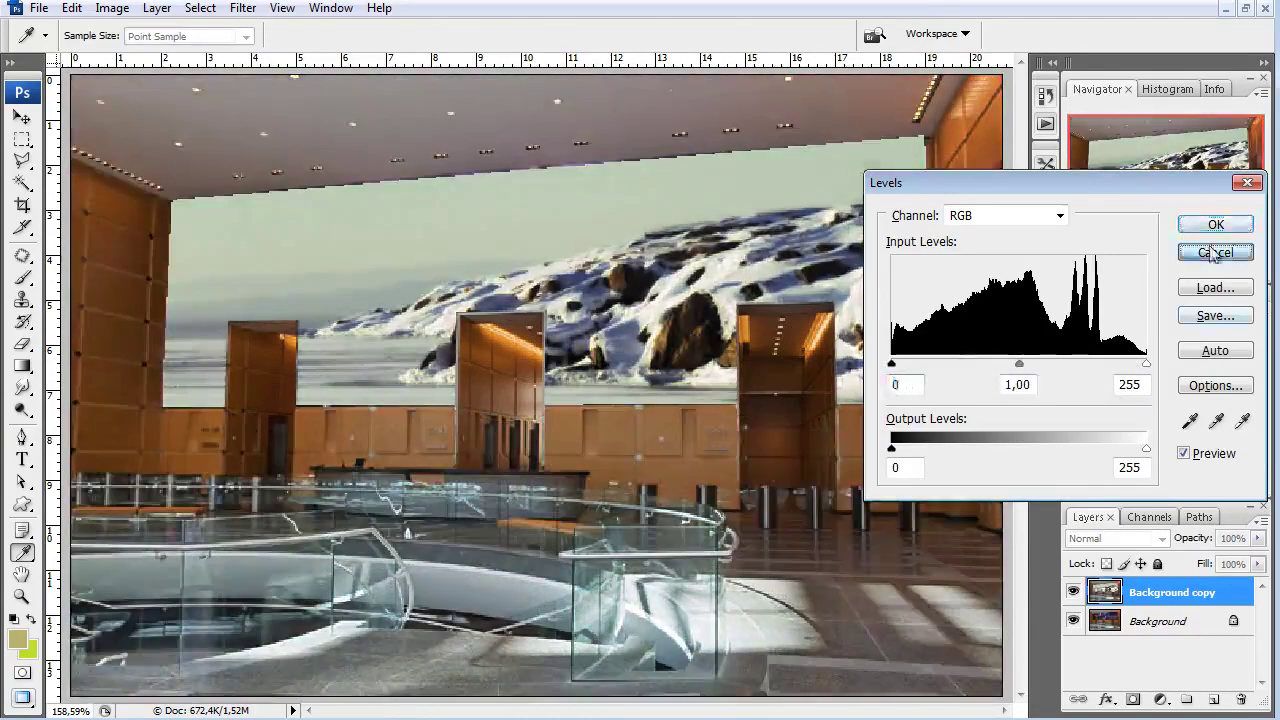